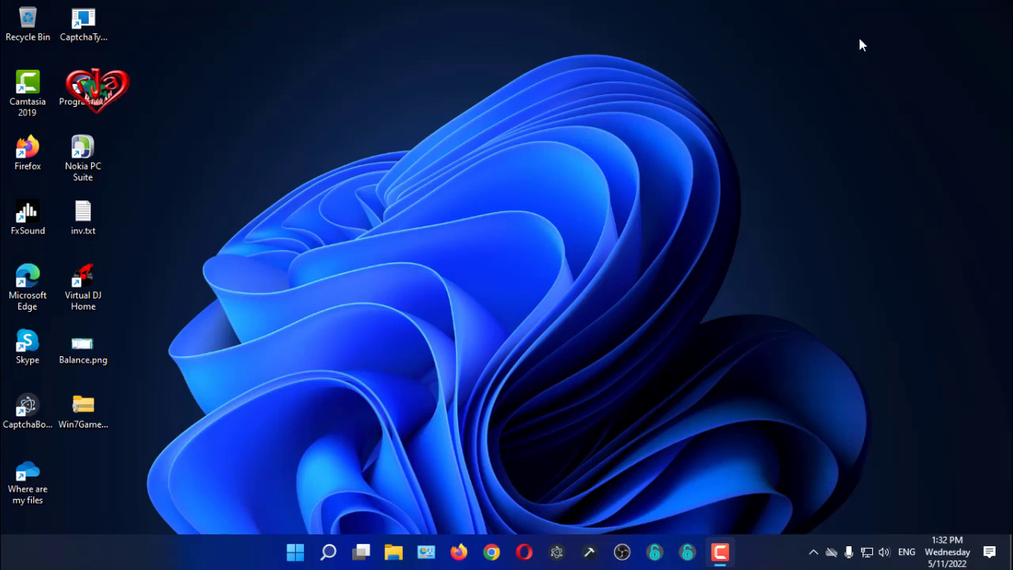
{"action": "right_click", "coordinate": [422, 126]}
{"action": "left_click", "coordinate": [478, 166]}
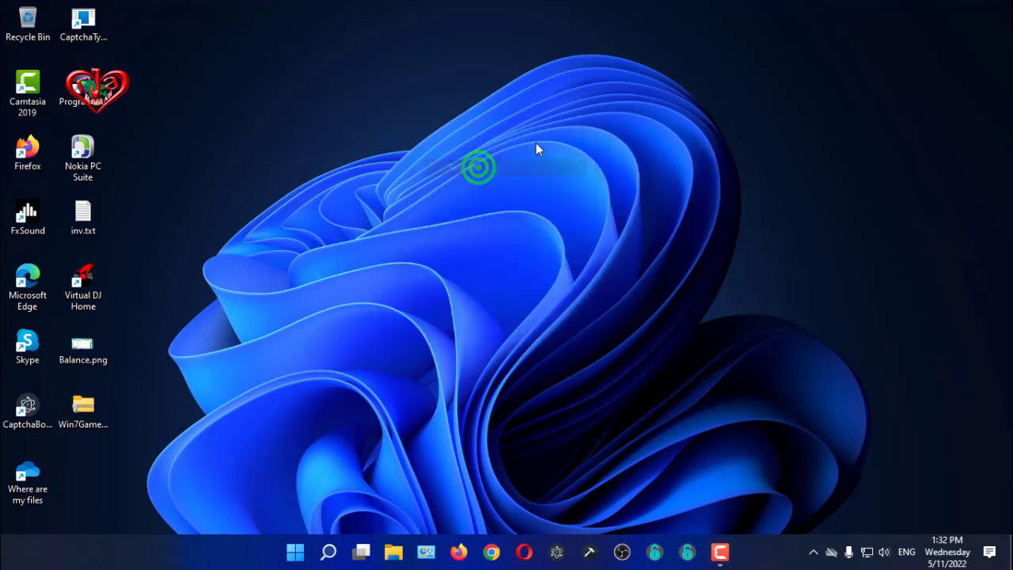
Step: Open File Explorer and bring up the system properties of This PC
{"action": "left_click", "coordinate": [394, 552]}
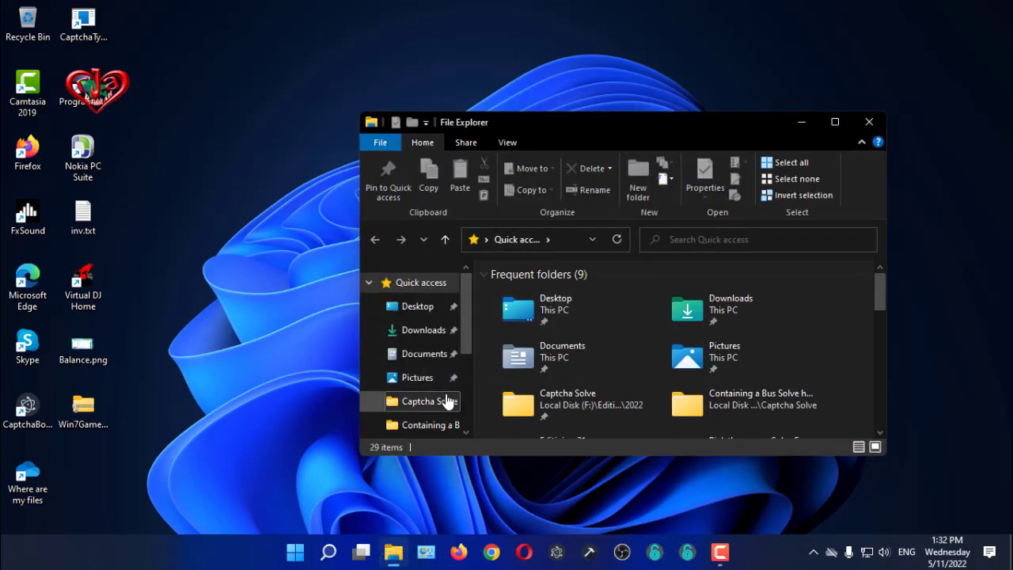
{"action": "scroll", "coordinate": [443, 372], "scroll_direction": "down", "scroll_amount": 2}
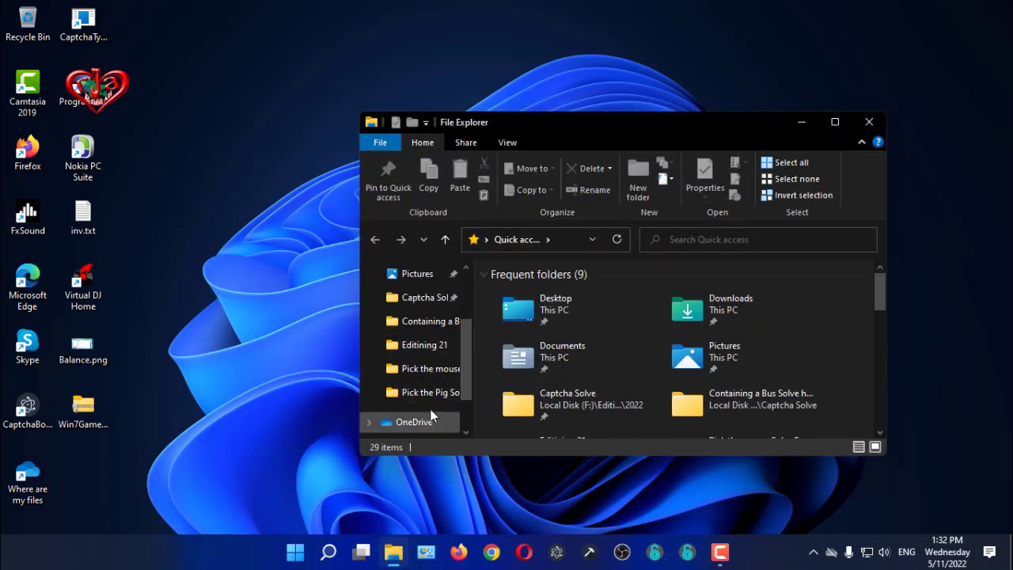
{"action": "scroll", "coordinate": [435, 410], "scroll_direction": "down", "scroll_amount": 2}
{"action": "left_click", "coordinate": [432, 407]}
{"action": "right_click", "coordinate": [429, 402]}
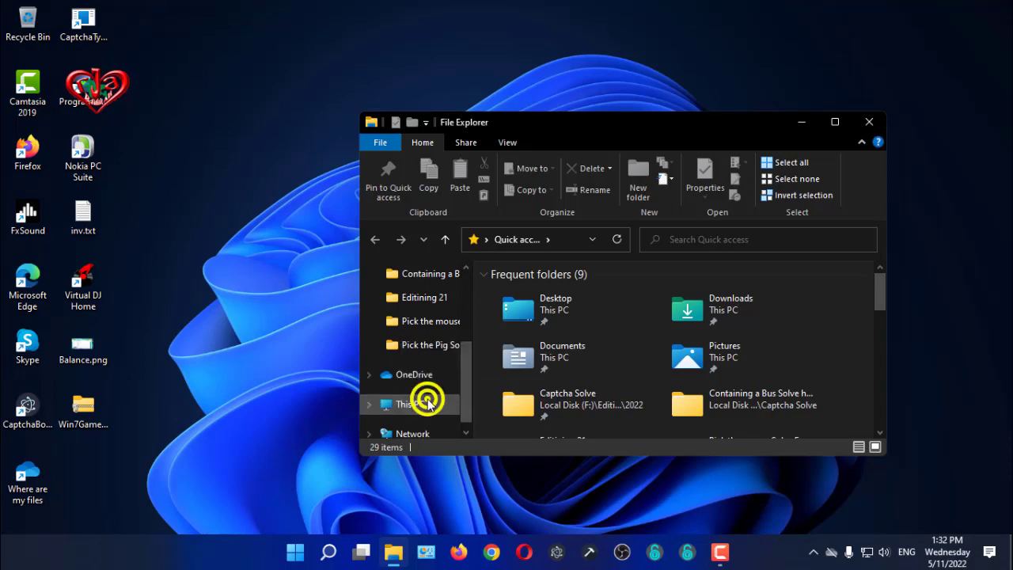
{"action": "left_click", "coordinate": [458, 388]}
{"action": "key", "text": "super+Pause"}
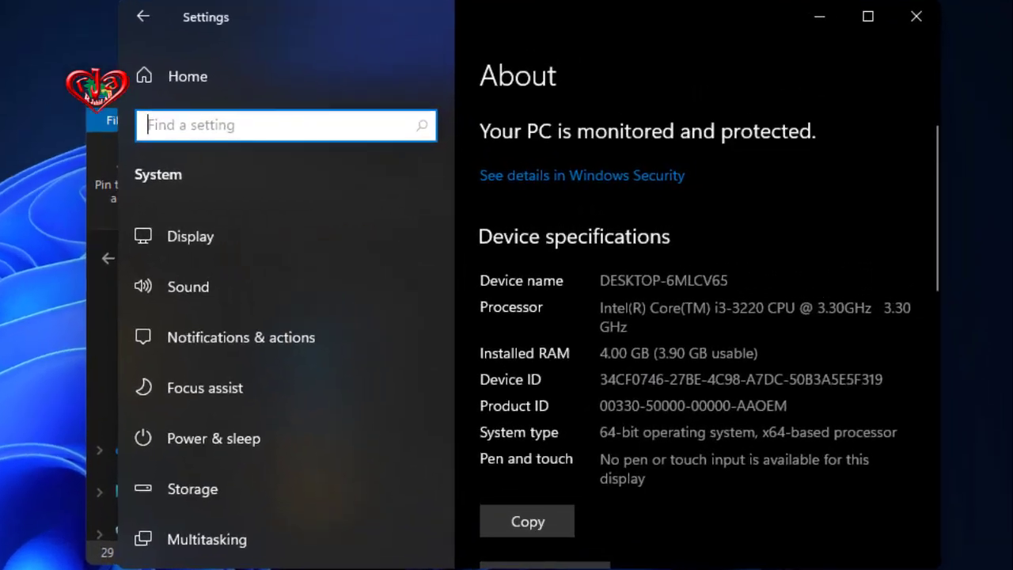
Step: Examine the device name, processor, installed RAM and system type in the device specifications
{"action": "left_click", "coordinate": [725, 257]}
{"action": "left_click_drag", "start_coordinate": [575, 290], "coordinate": [762, 282]}
{"action": "left_click", "coordinate": [762, 283]}
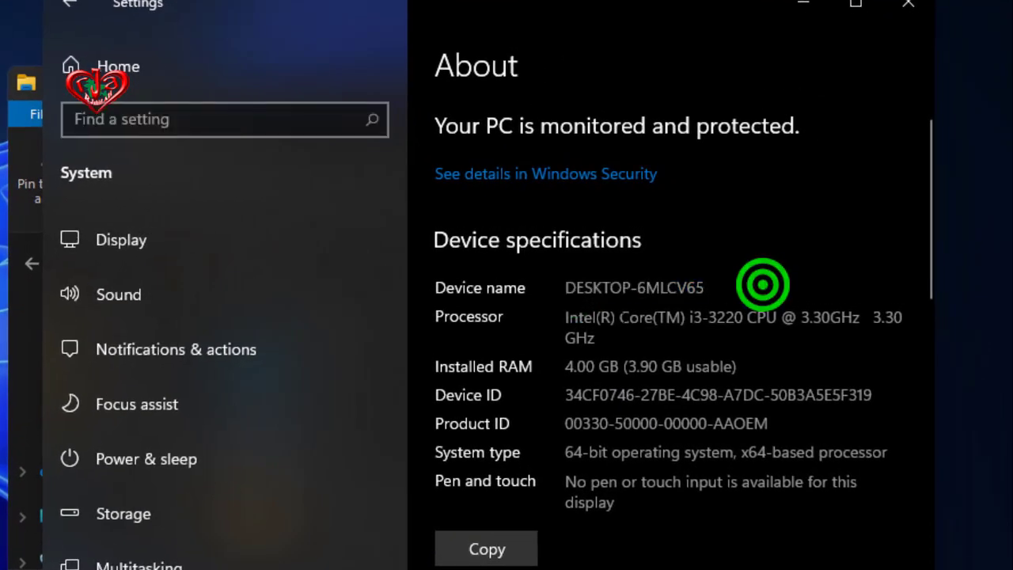
{"action": "left_click_drag", "start_coordinate": [577, 318], "coordinate": [799, 317]}
{"action": "left_click", "coordinate": [722, 311]}
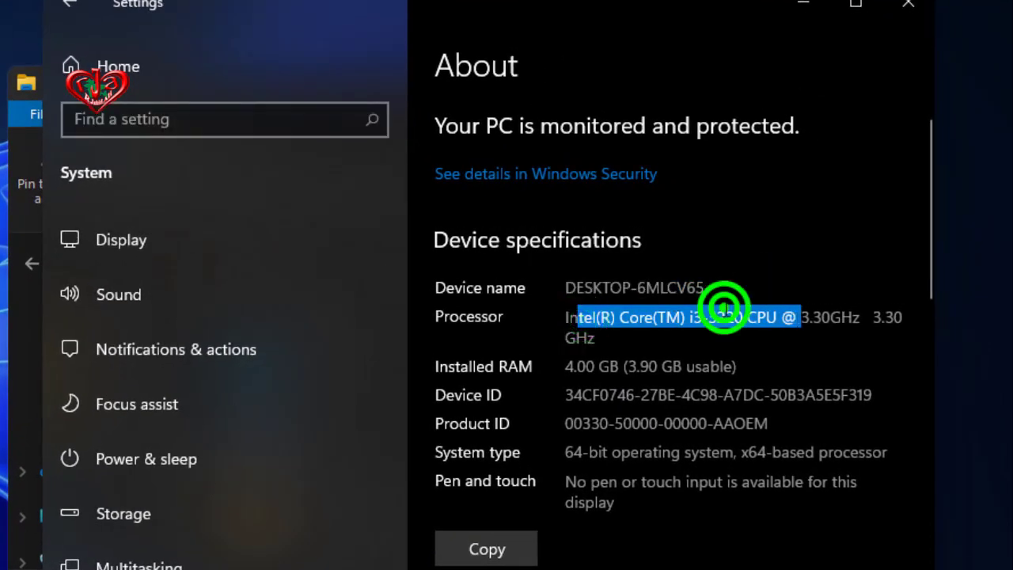
{"action": "left_click", "coordinate": [732, 305]}
{"action": "left_click_drag", "start_coordinate": [808, 317], "coordinate": [853, 317]}
{"action": "left_click", "coordinate": [562, 367]}
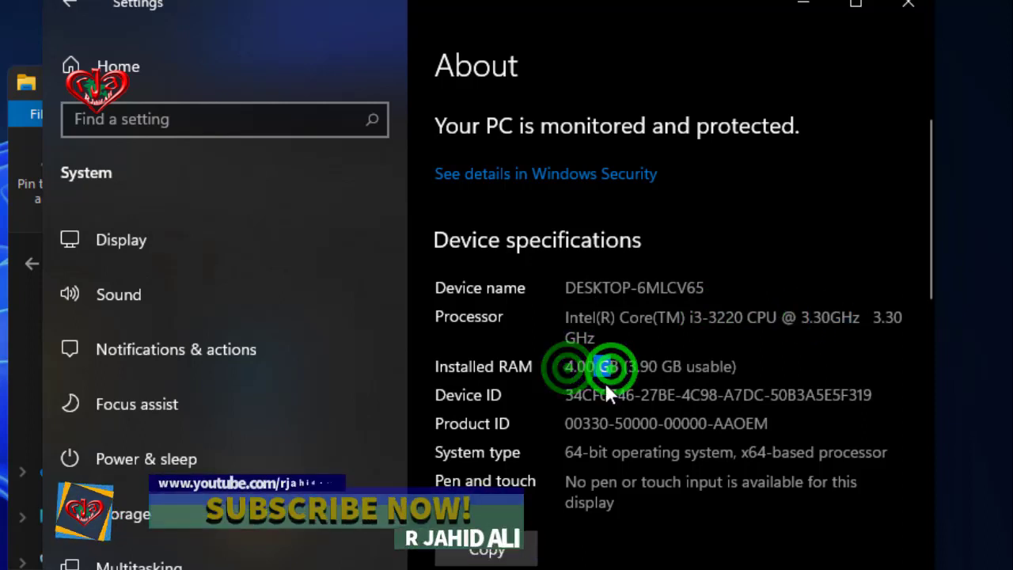
{"action": "left_click_drag", "start_coordinate": [599, 367], "coordinate": [611, 367]}
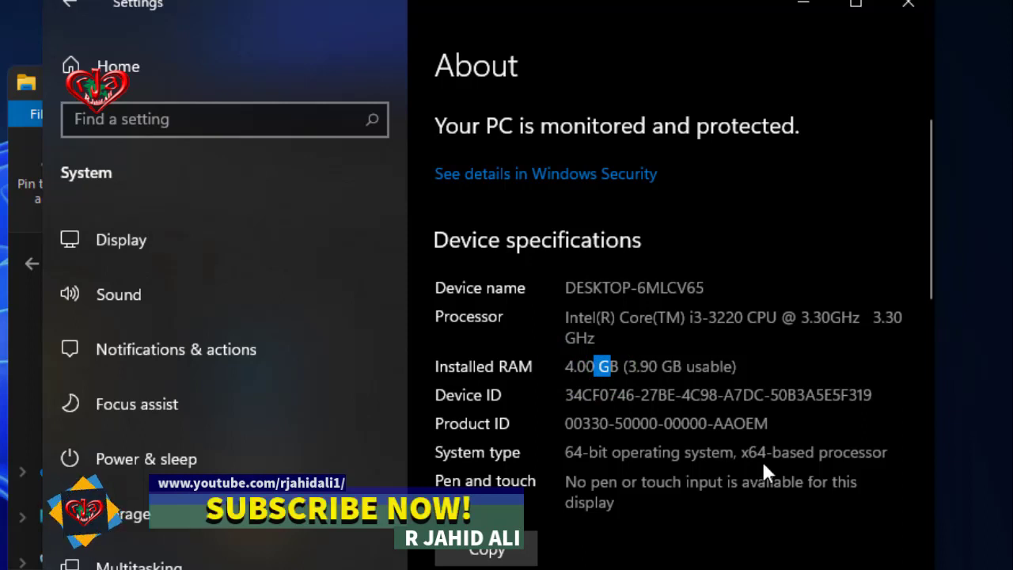
{"action": "left_click_drag", "start_coordinate": [748, 451], "coordinate": [782, 438]}
Step: Check the Windows edition in the Windows specifications, then close Settings and File Explorer
{"action": "scroll", "coordinate": [782, 437], "scroll_direction": "down", "scroll_amount": 1}
{"action": "scroll", "coordinate": [785, 443], "scroll_direction": "down", "scroll_amount": 5}
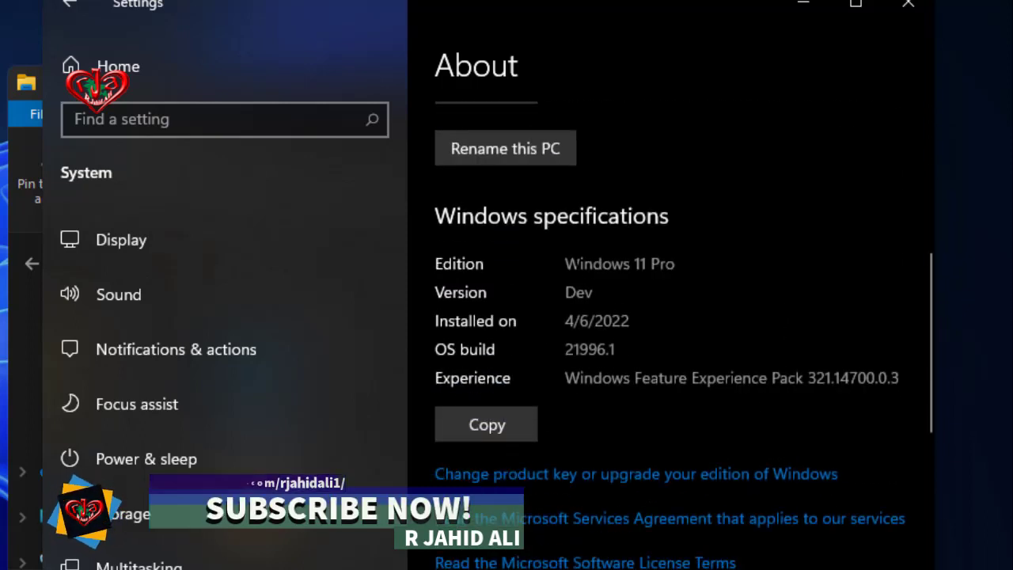
{"action": "left_click_drag", "start_coordinate": [575, 262], "coordinate": [675, 264]}
{"action": "left_click", "coordinate": [694, 255]}
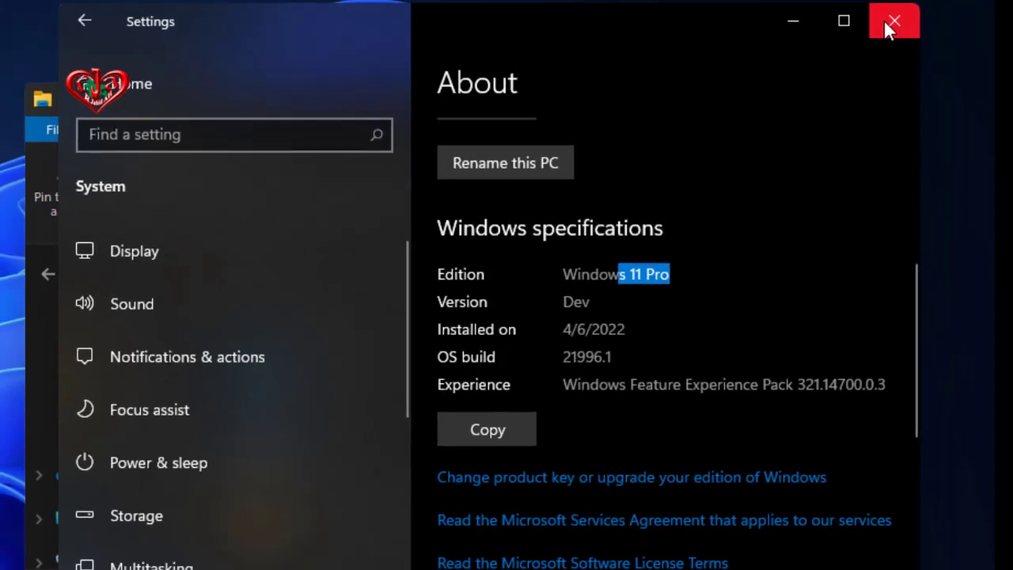
{"action": "left_click", "coordinate": [888, 27]}
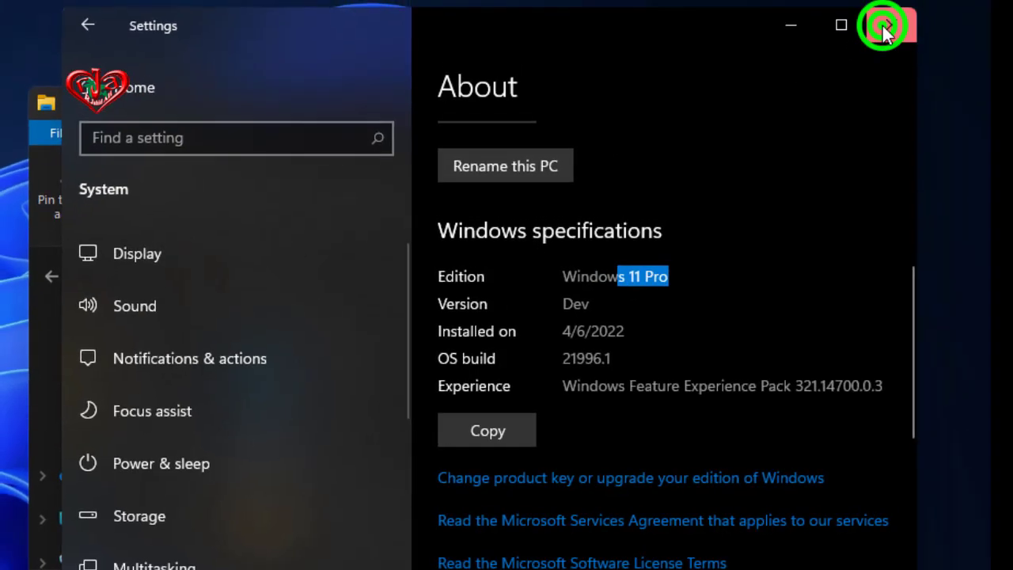
{"action": "left_click", "coordinate": [795, 103]}
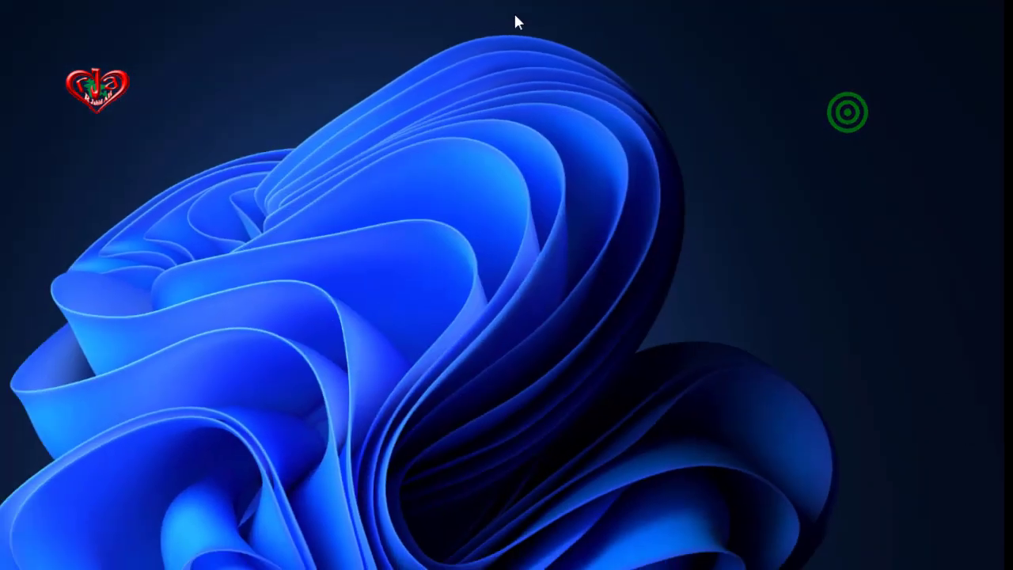
{"action": "right_click", "coordinate": [491, 8]}
{"action": "left_click", "coordinate": [637, 83]}
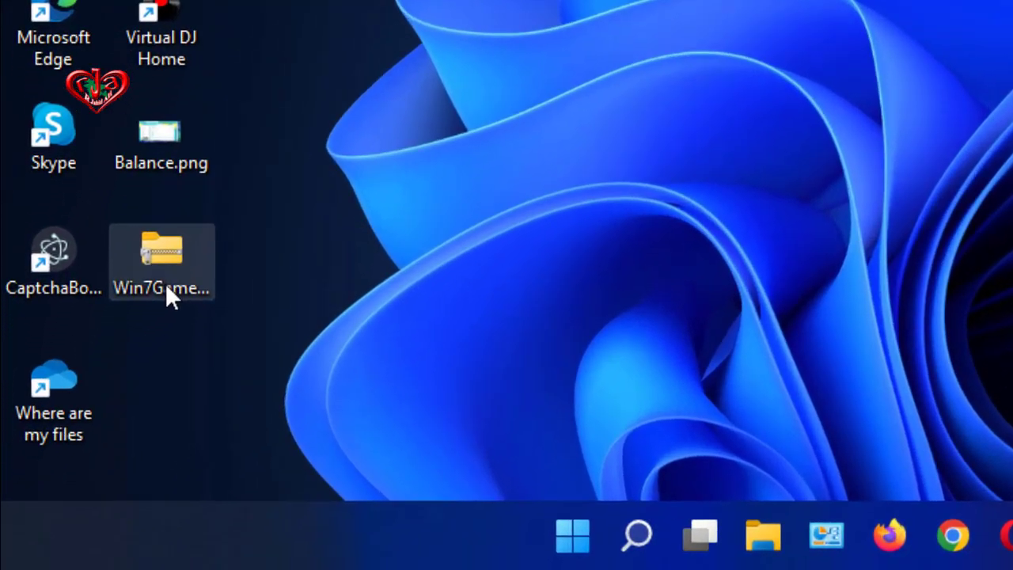
Step: Extract Win7Games4Win10_8_81_v2.zip to the desktop and move the extracted folder to an empty area of the desktop
{"action": "mouse_move", "coordinate": [172, 289]}
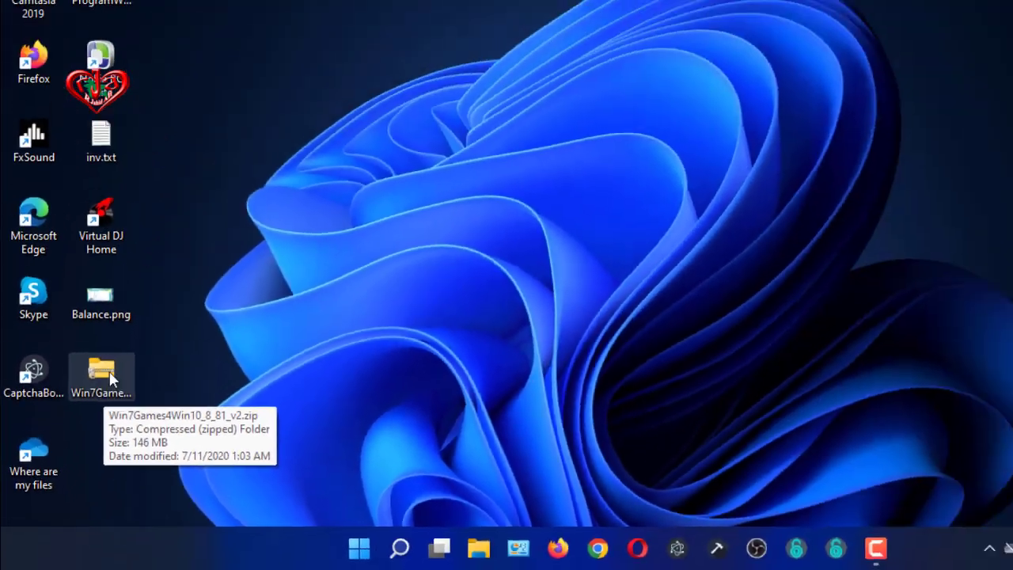
{"action": "right_click", "coordinate": [170, 269]}
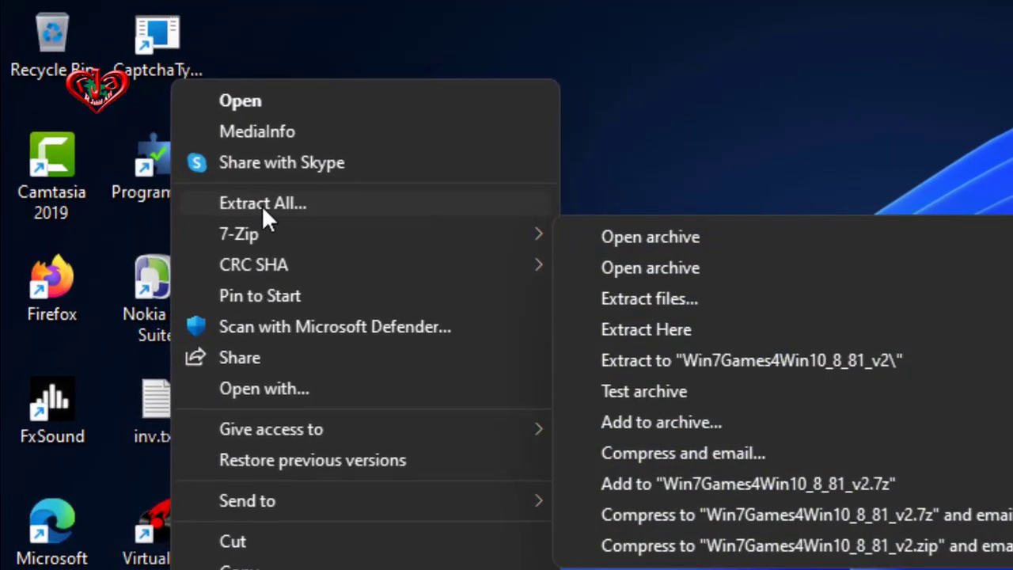
{"action": "left_click", "coordinate": [261, 205]}
{"action": "left_click", "coordinate": [730, 495]}
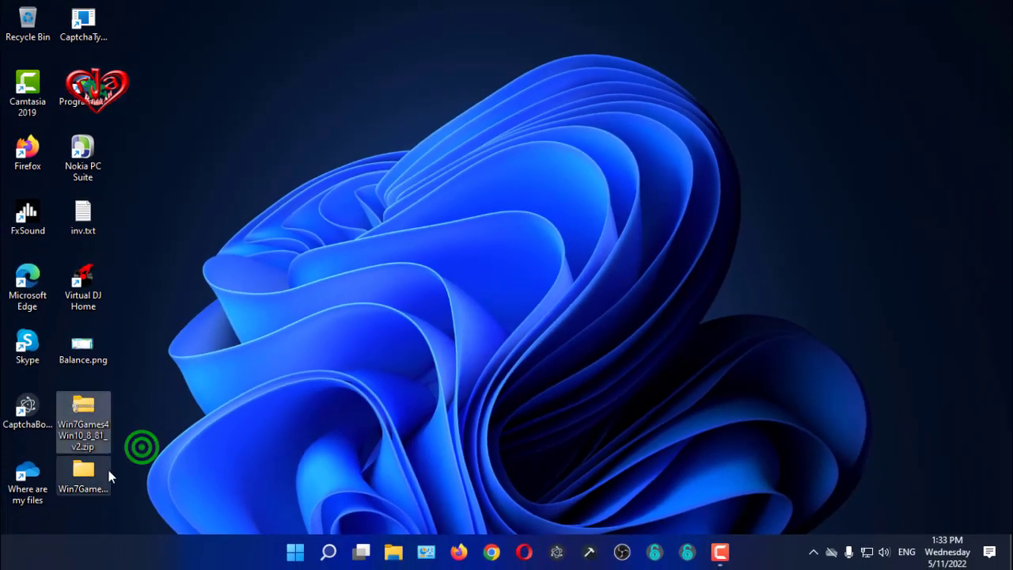
{"action": "left_click_drag", "start_coordinate": [78, 478], "coordinate": [313, 336]}
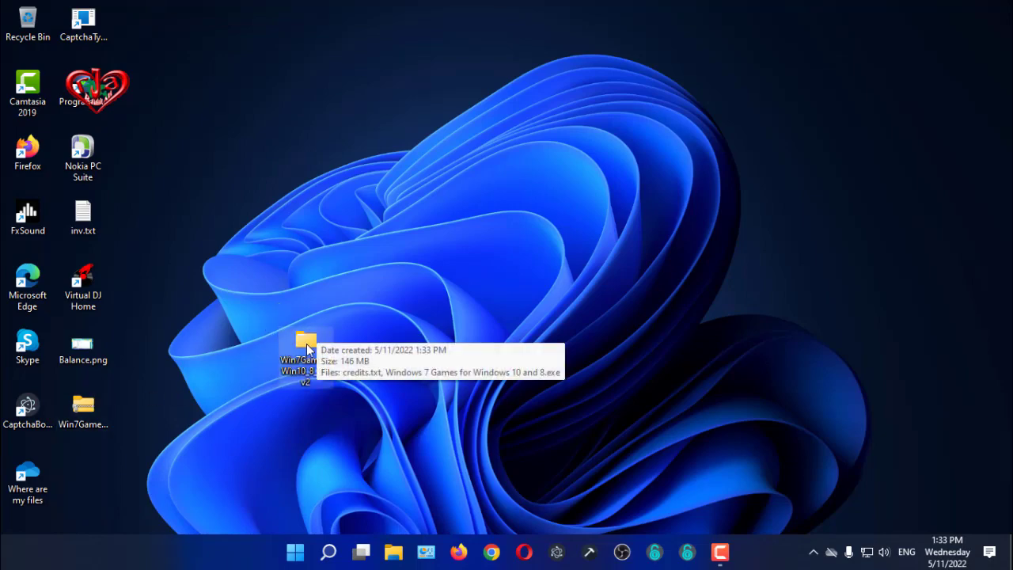
Step: Open the extracted folder and run the Windows 7 Games for Windows 10 and 8 installer as administrator
{"action": "double_click", "coordinate": [314, 340]}
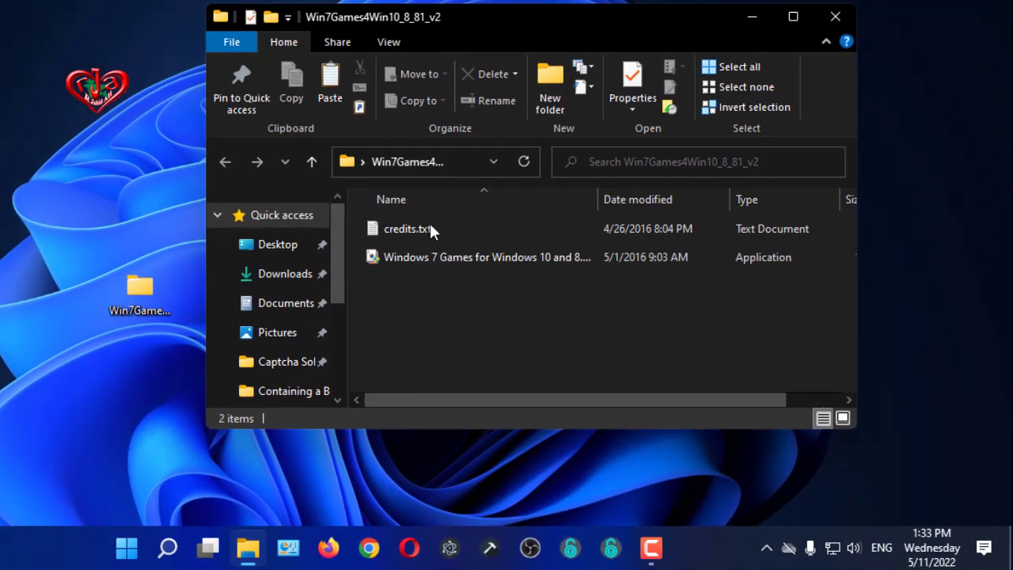
{"action": "left_click", "coordinate": [464, 259]}
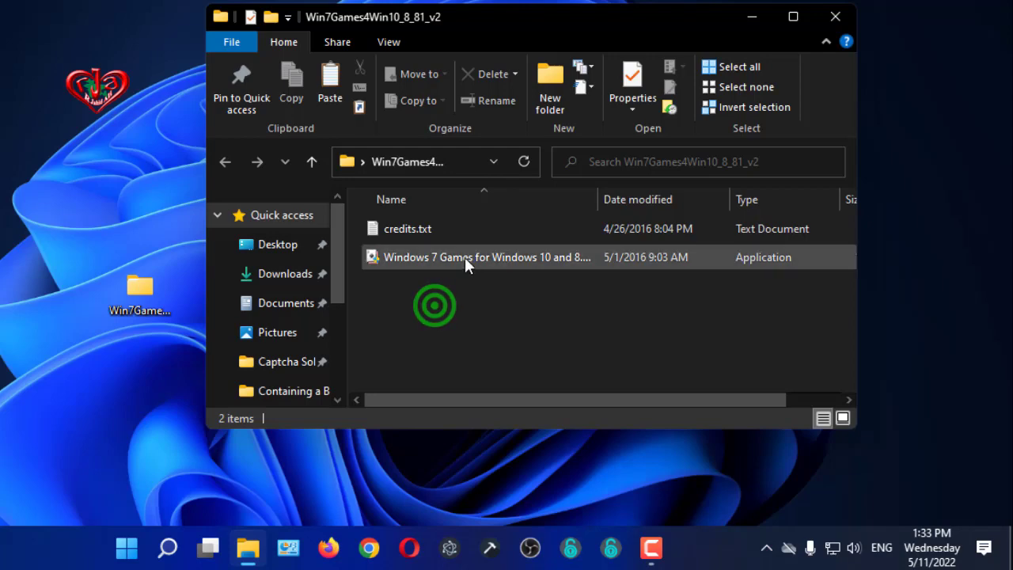
{"action": "right_click", "coordinate": [464, 257]}
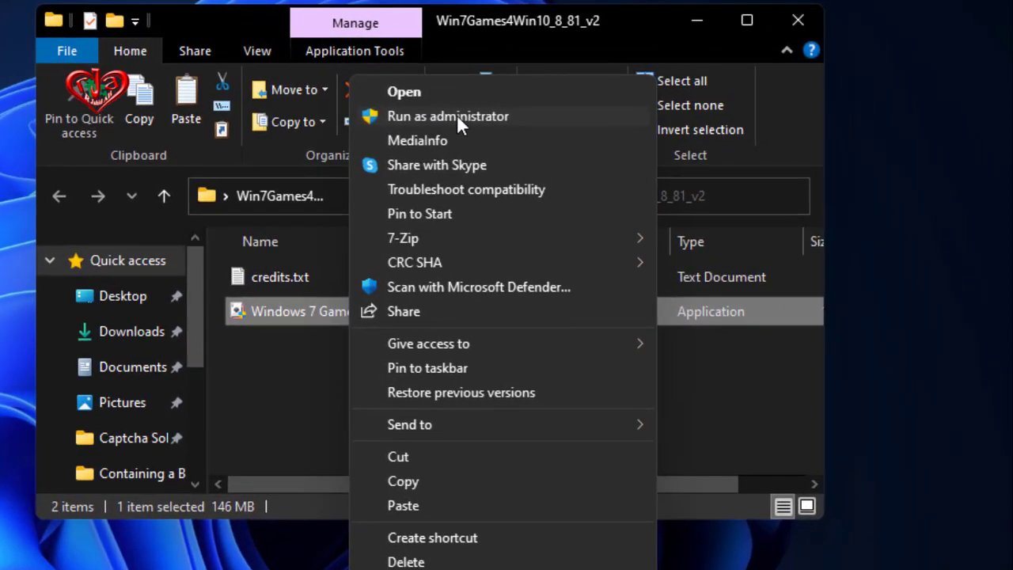
{"action": "left_click", "coordinate": [457, 116]}
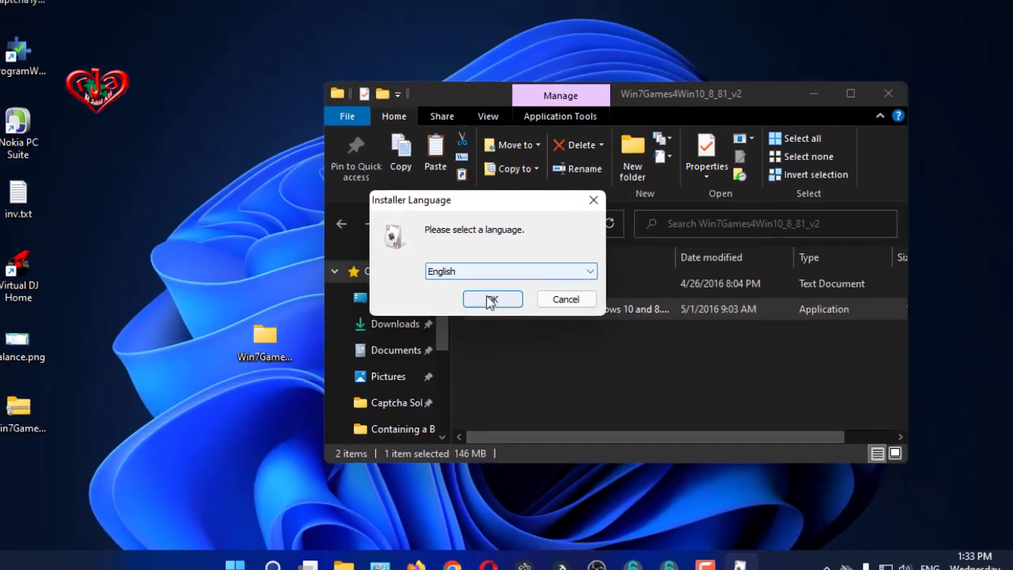
Step: Accept English as the installer language and close the extracted folder's window
{"action": "left_click", "coordinate": [405, 261]}
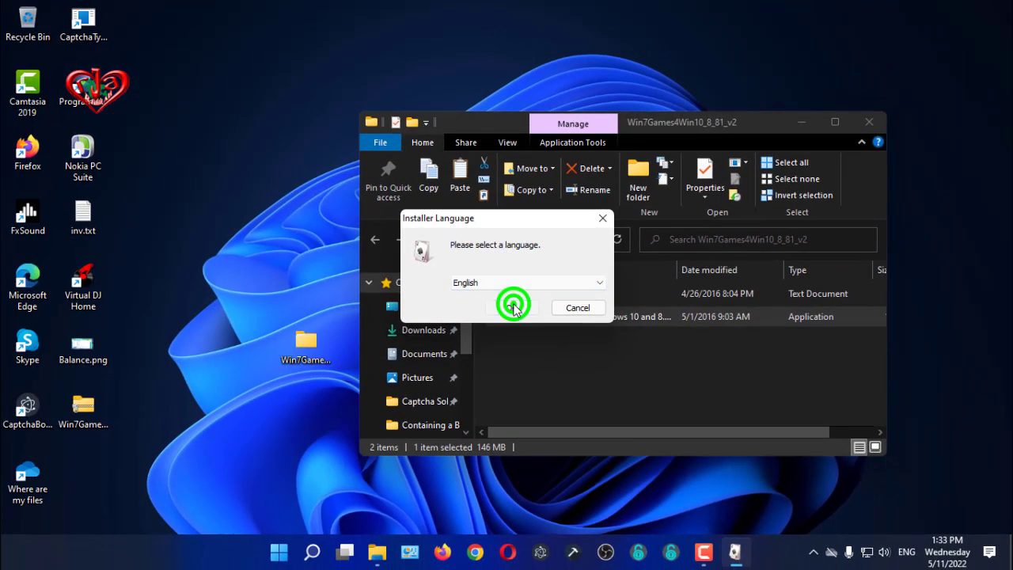
{"action": "left_click", "coordinate": [825, 122]}
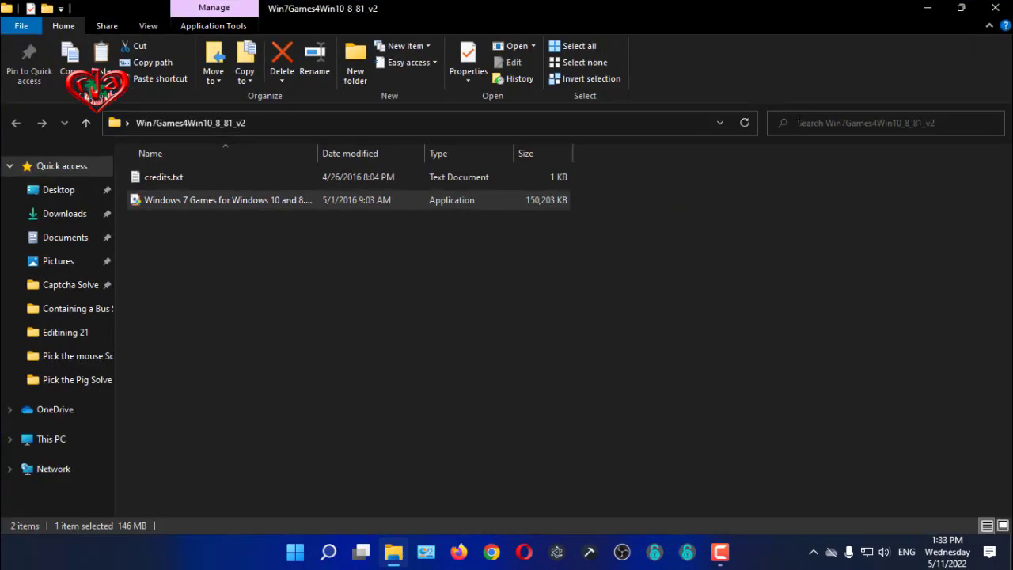
{"action": "left_click", "coordinate": [995, 8]}
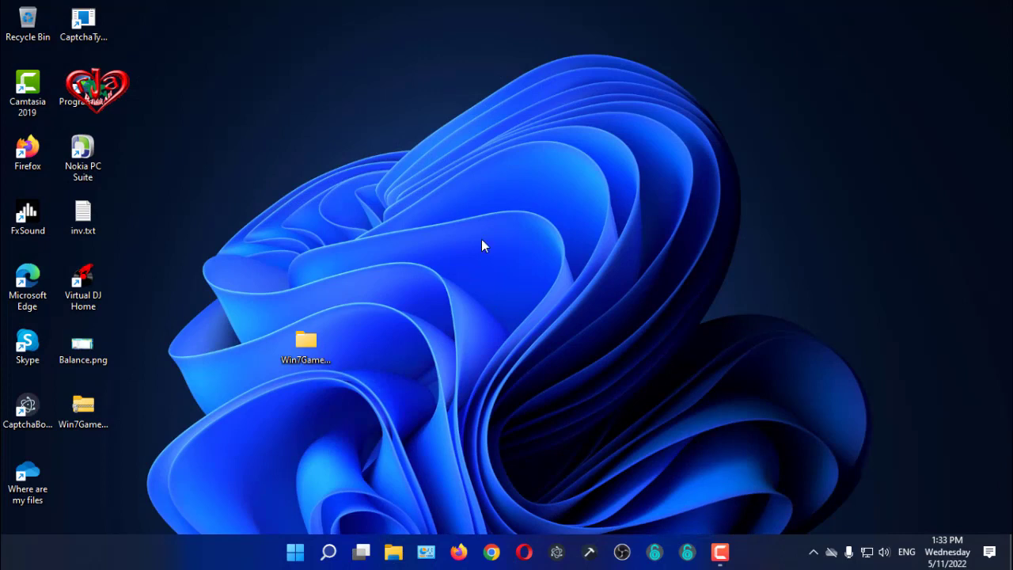
{"action": "right_click", "coordinate": [289, 84]}
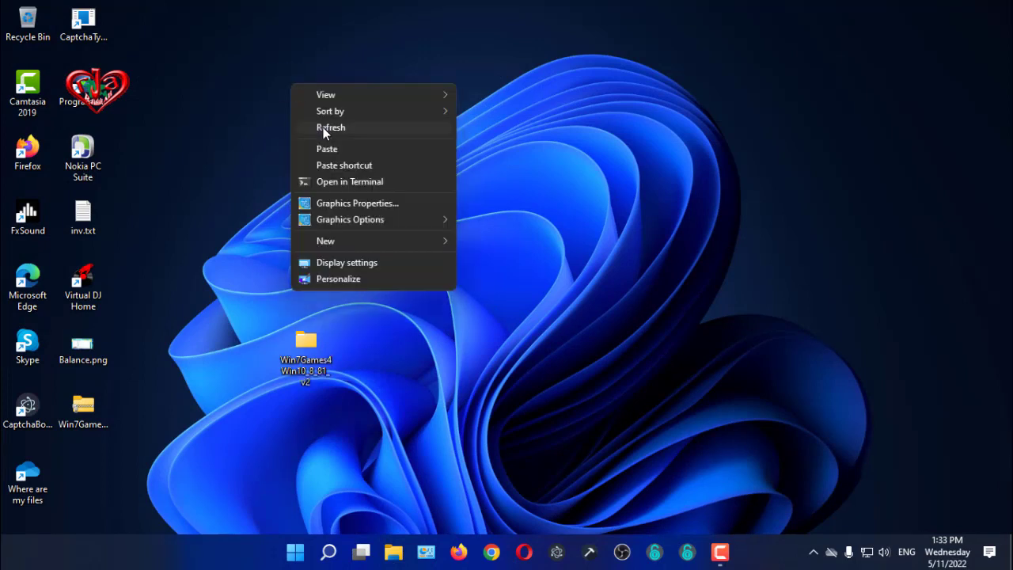
{"action": "left_click", "coordinate": [323, 127]}
{"action": "right_click", "coordinate": [251, 75]}
{"action": "left_click", "coordinate": [297, 117]}
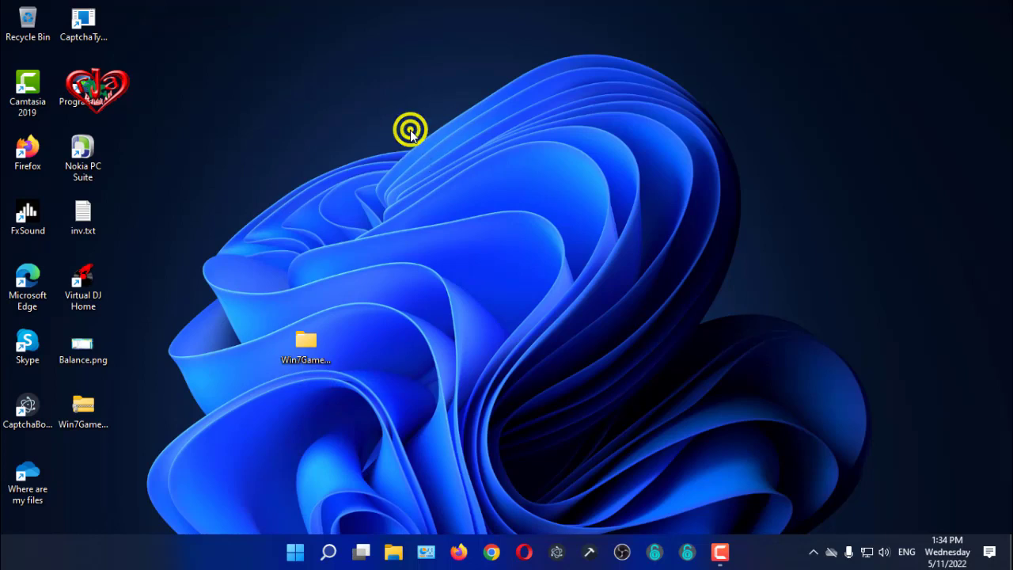
{"action": "right_click", "coordinate": [409, 135]}
{"action": "left_click", "coordinate": [452, 169]}
{"action": "right_click", "coordinate": [366, 105]}
{"action": "left_click", "coordinate": [415, 152]}
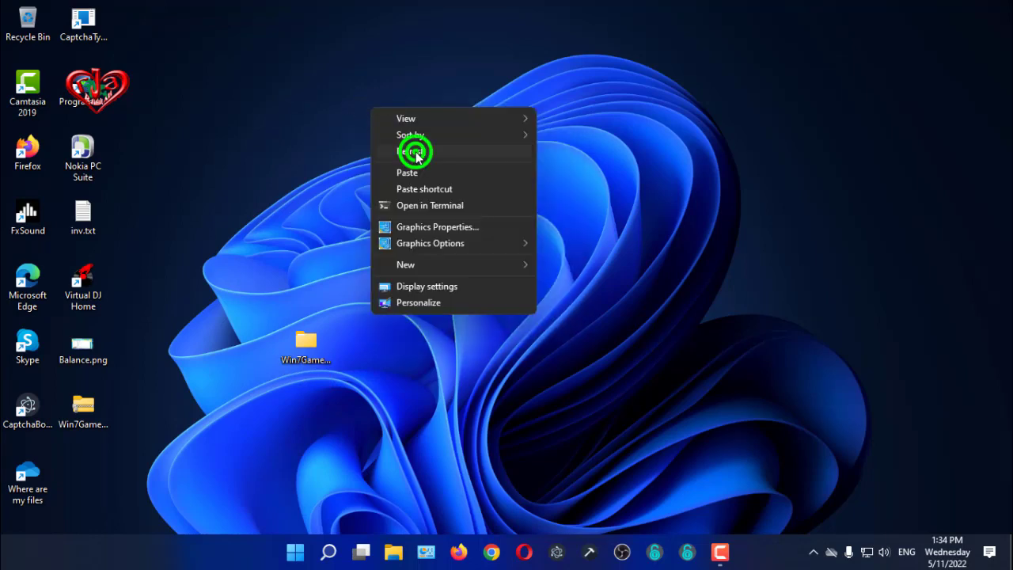
{"action": "right_click", "coordinate": [389, 104]}
{"action": "left_click", "coordinate": [428, 149]}
{"action": "right_click", "coordinate": [373, 116]}
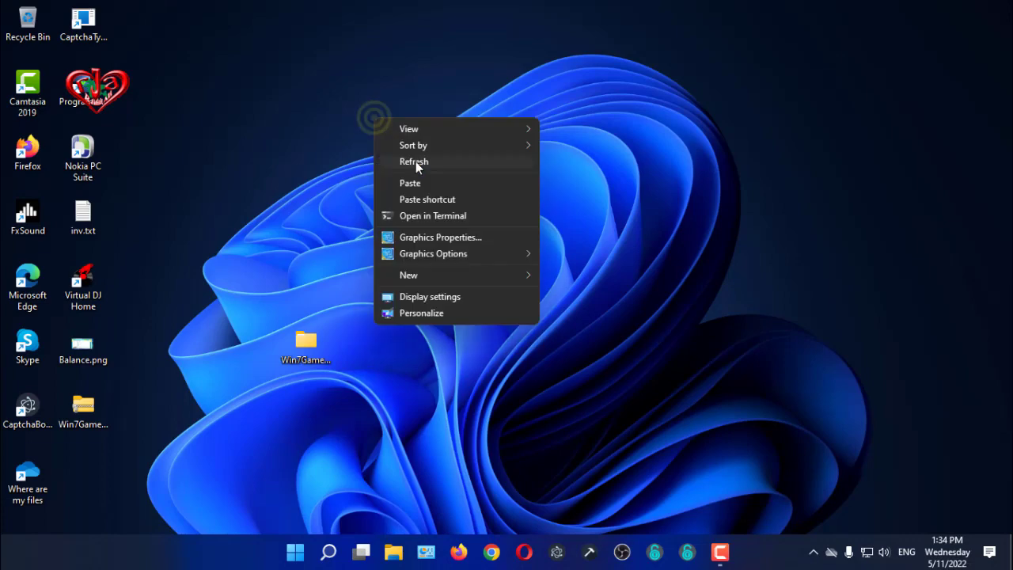
{"action": "left_click", "coordinate": [415, 161]}
{"action": "right_click", "coordinate": [365, 112]}
{"action": "left_click", "coordinate": [408, 157]}
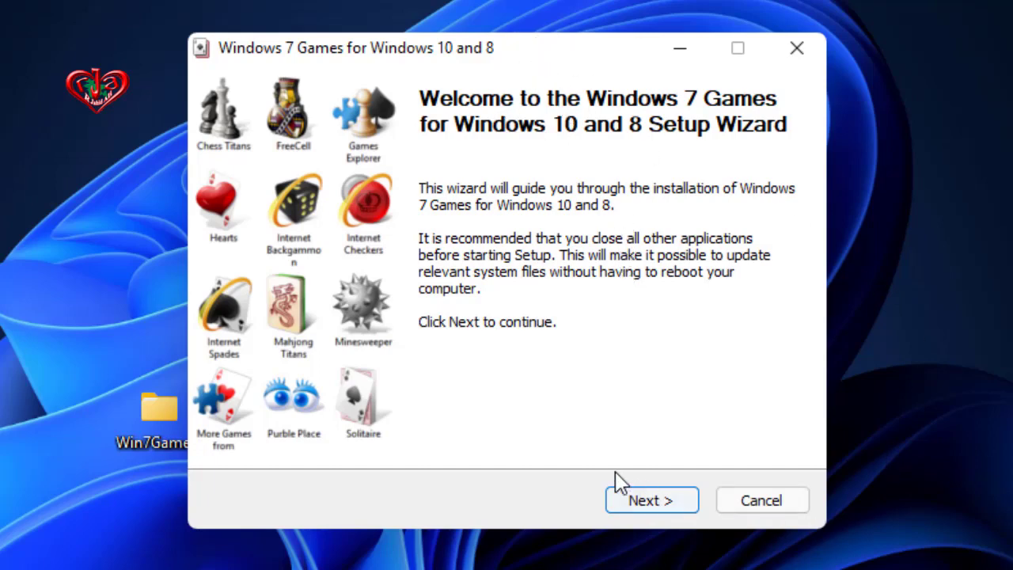
Step: Continue past the setup wizard's welcome page and review the list of game components to install
{"action": "left_click", "coordinate": [649, 499]}
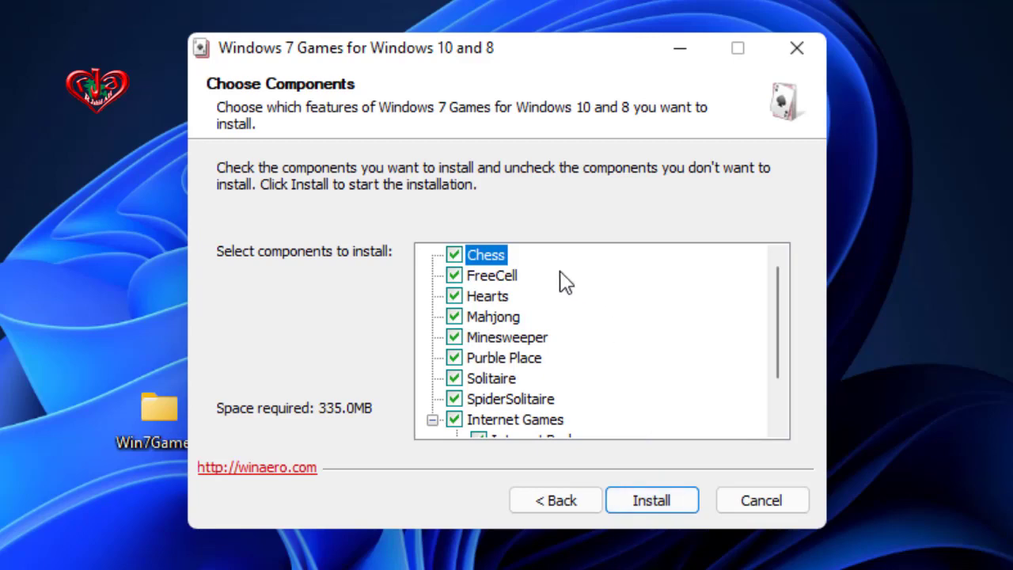
{"action": "scroll", "coordinate": [565, 346], "scroll_direction": "down", "scroll_amount": 1}
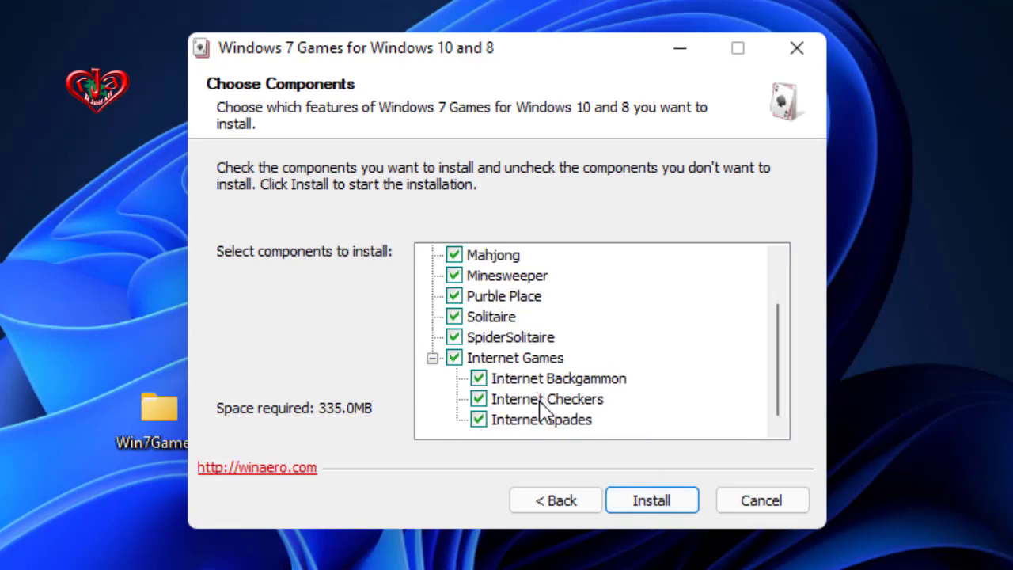
{"action": "scroll", "coordinate": [541, 409], "scroll_direction": "up", "scroll_amount": 1}
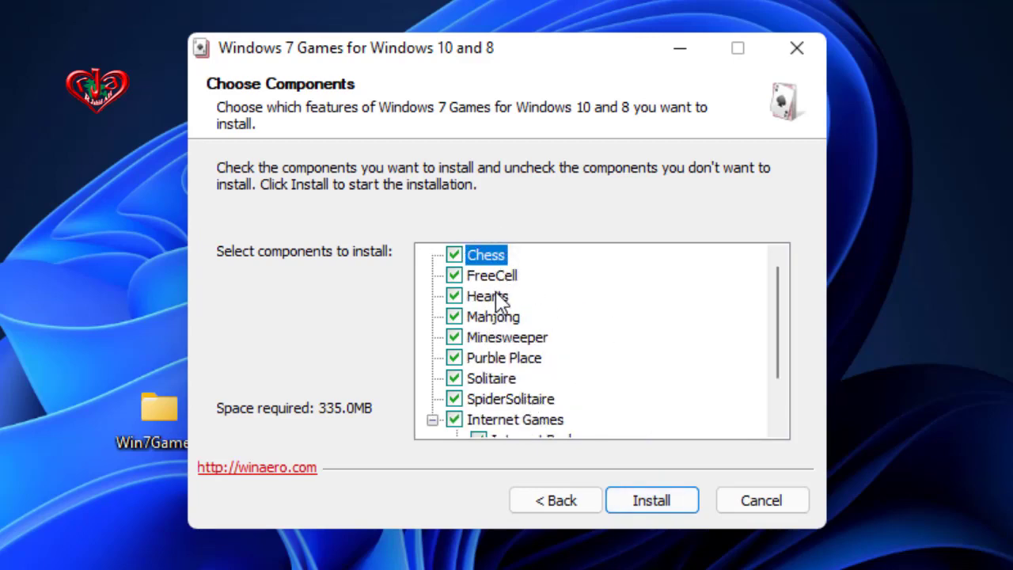
{"action": "scroll", "coordinate": [524, 405], "scroll_direction": "down", "scroll_amount": 1}
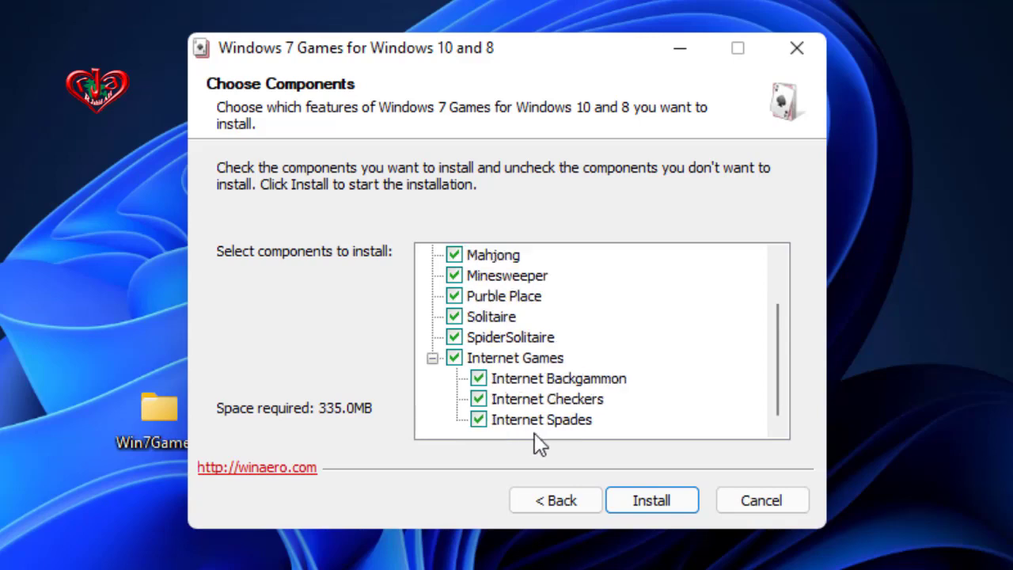
{"action": "scroll", "coordinate": [538, 435], "scroll_direction": "up", "scroll_amount": 1}
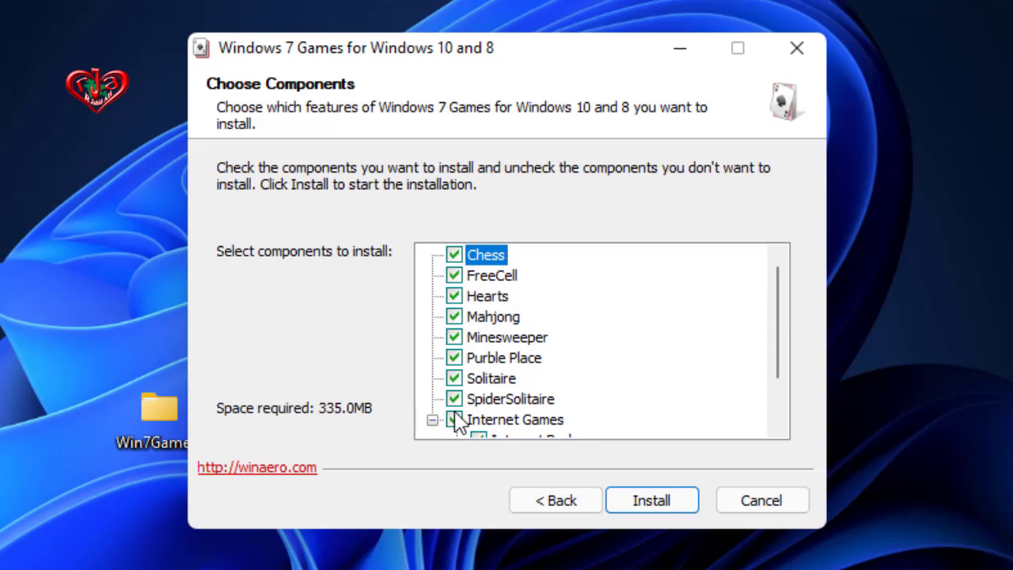
Step: Install all the listed game components, Solitaire included, and finish the setup wizard with the Winaero Tweaker offer declined
{"action": "left_click", "coordinate": [453, 380]}
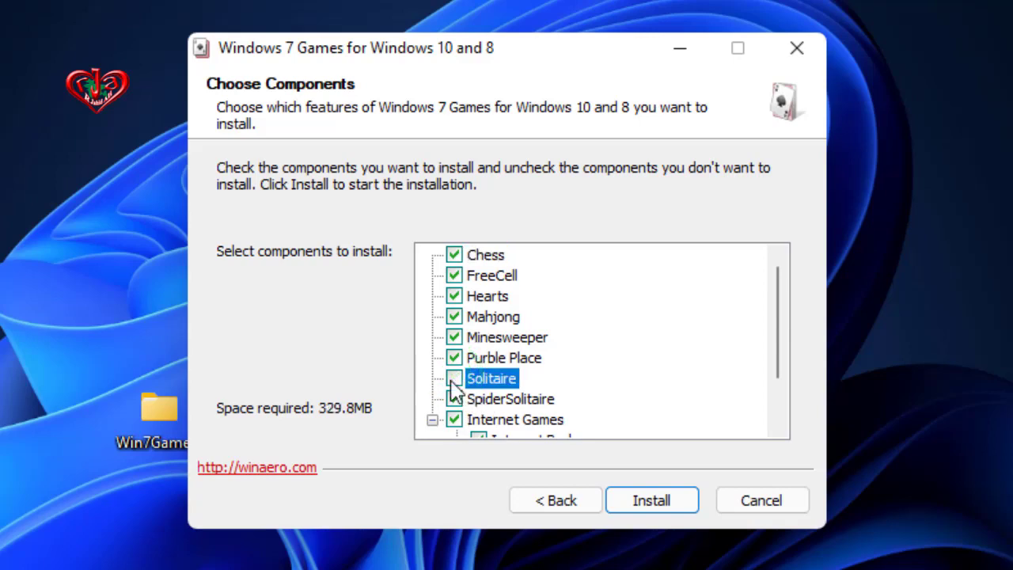
{"action": "left_click", "coordinate": [454, 380]}
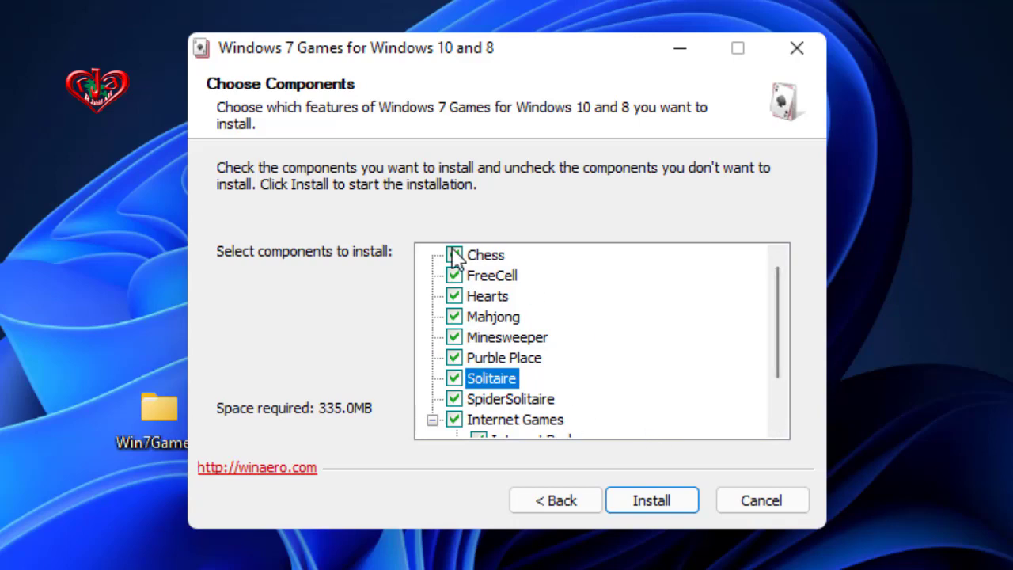
{"action": "left_click", "coordinate": [661, 502]}
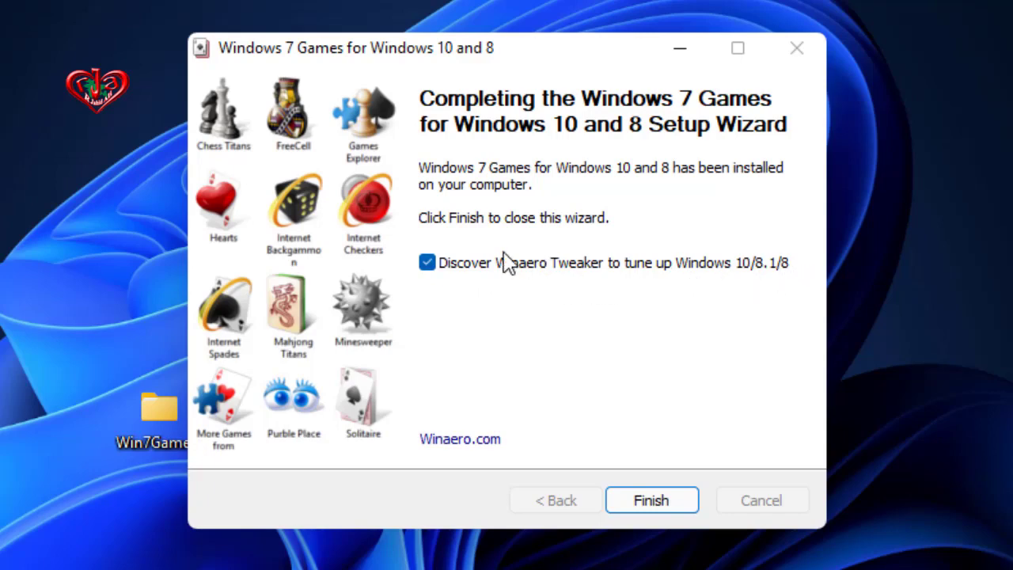
{"action": "left_click", "coordinate": [428, 263]}
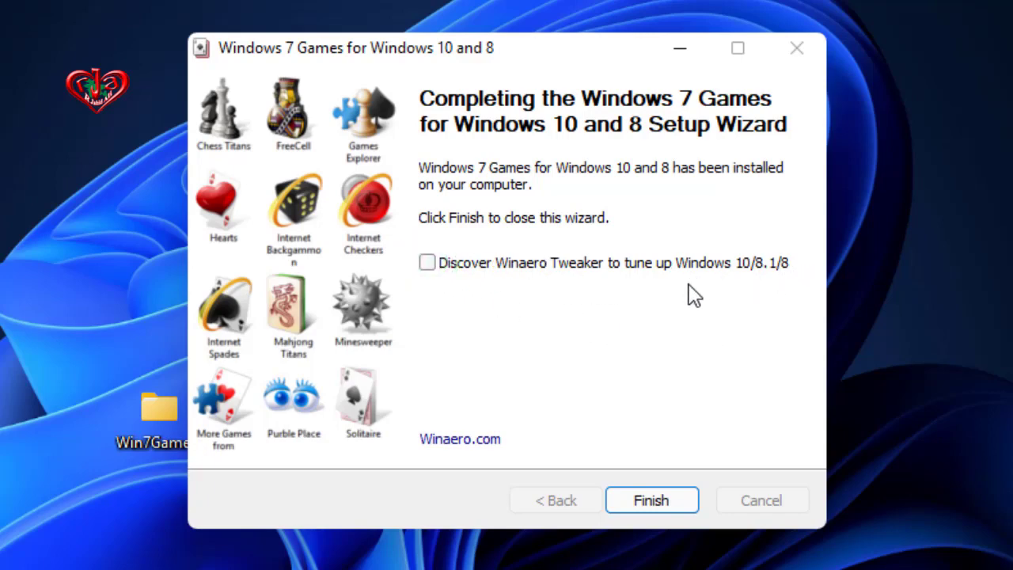
{"action": "left_click", "coordinate": [647, 511]}
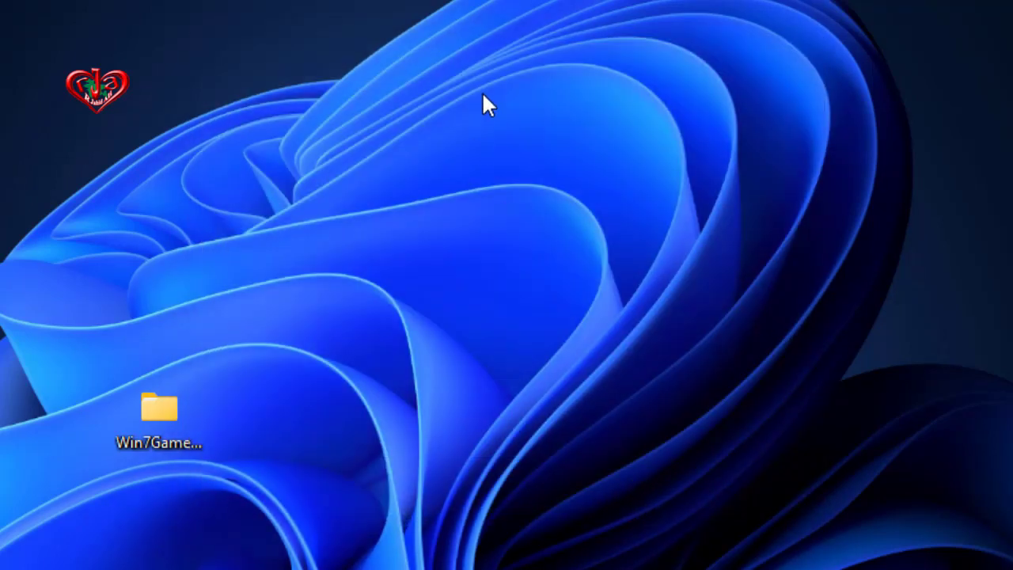
Step: Refresh the desktop several times
{"action": "right_click", "coordinate": [481, 94]}
{"action": "left_click", "coordinate": [567, 162]}
{"action": "right_click", "coordinate": [496, 90]}
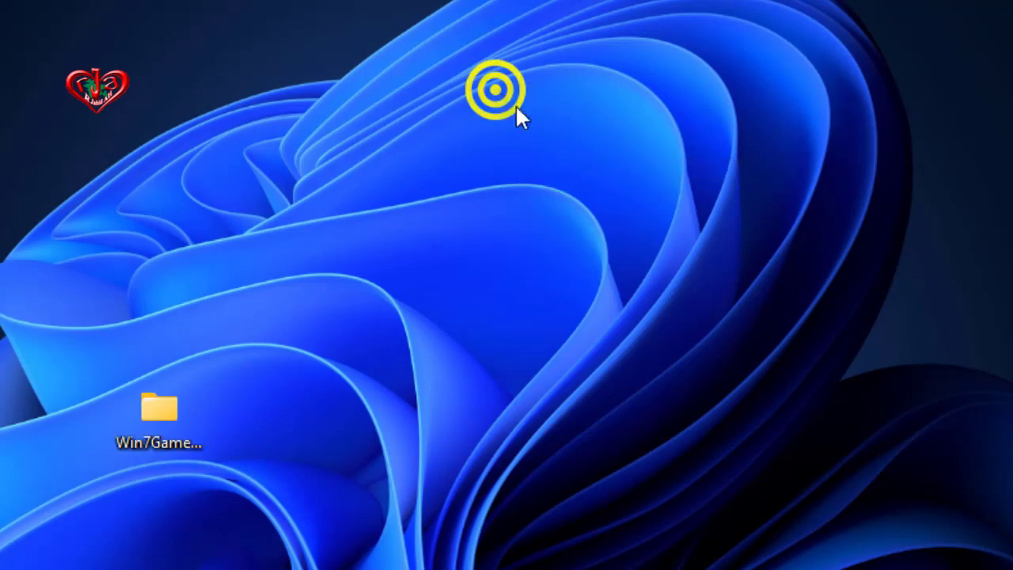
{"action": "left_click", "coordinate": [565, 164]}
{"action": "right_click", "coordinate": [497, 132]}
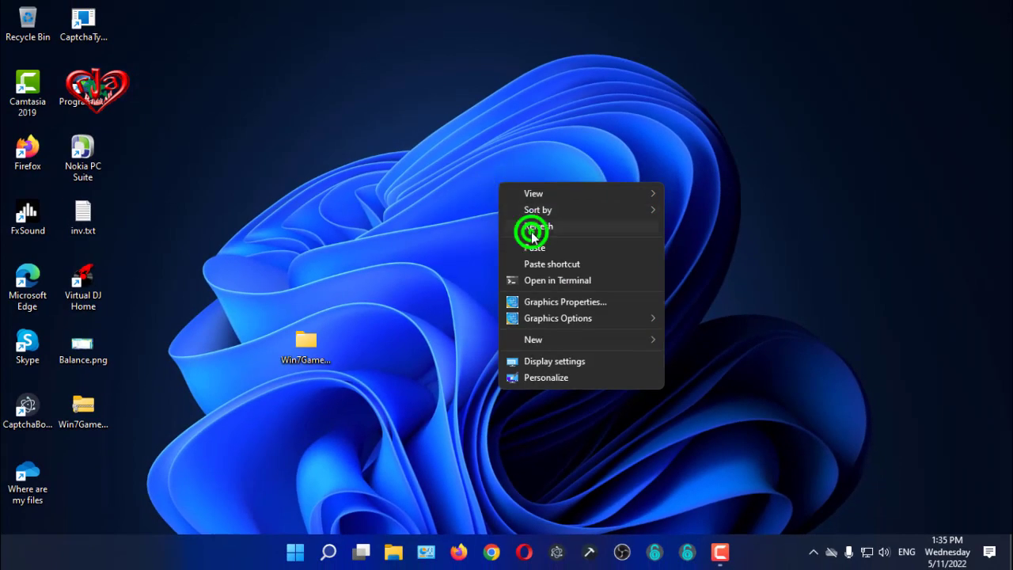
{"action": "left_click", "coordinate": [532, 230]}
{"action": "right_click", "coordinate": [483, 175]}
{"action": "left_click", "coordinate": [522, 219]}
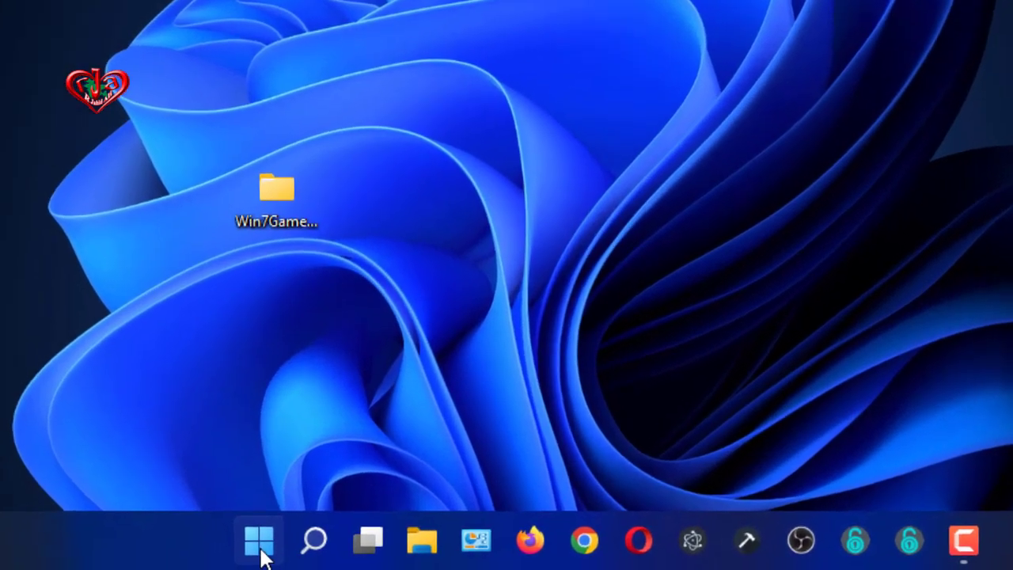
Step: Find the newly added Games folder in the Start menu's full app list and expand it
{"action": "left_click", "coordinate": [260, 544]}
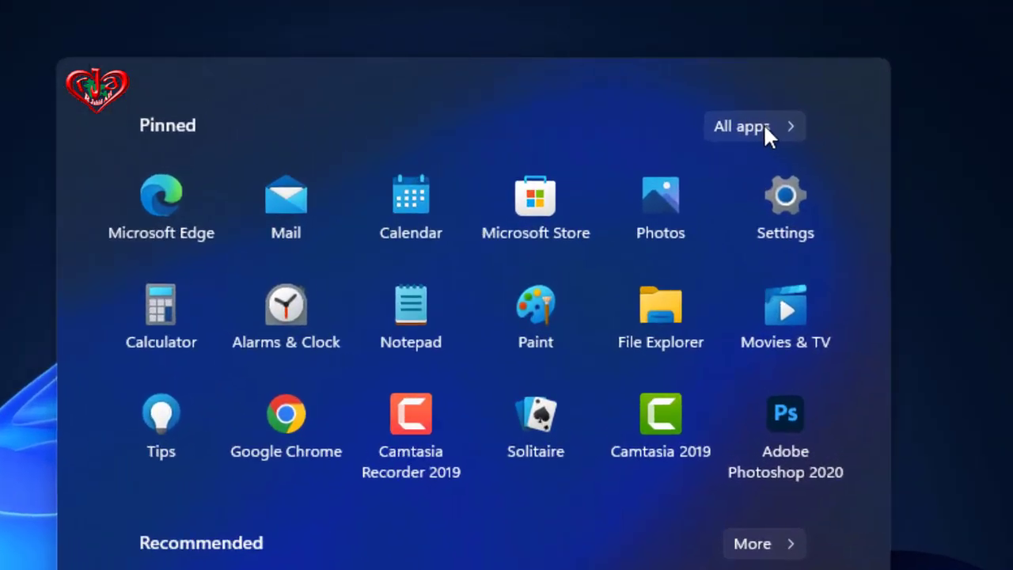
{"action": "left_click", "coordinate": [673, 71]}
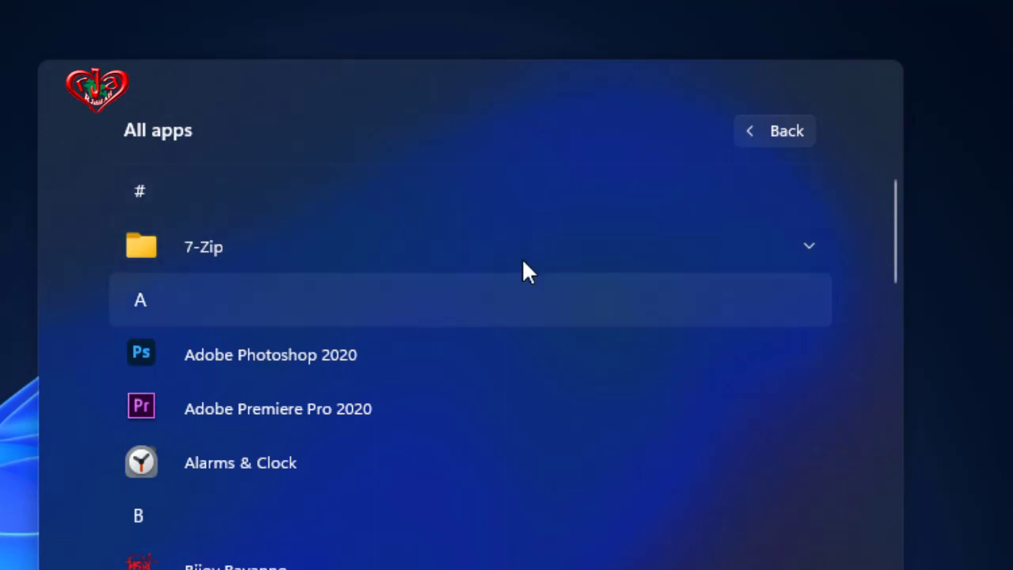
{"action": "scroll", "coordinate": [427, 409], "scroll_direction": "down", "scroll_amount": 4}
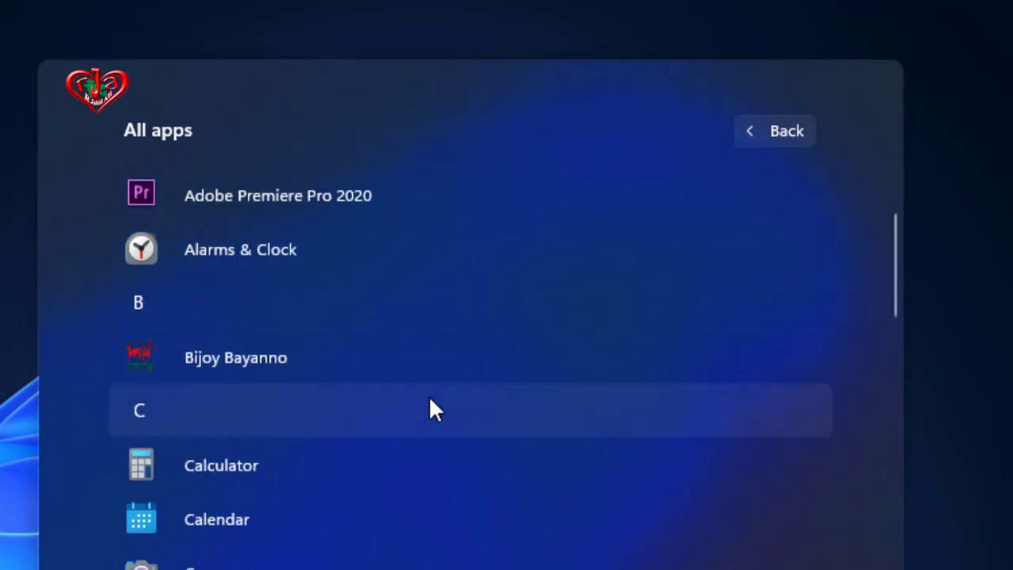
{"action": "scroll", "coordinate": [429, 400], "scroll_direction": "down", "scroll_amount": 6}
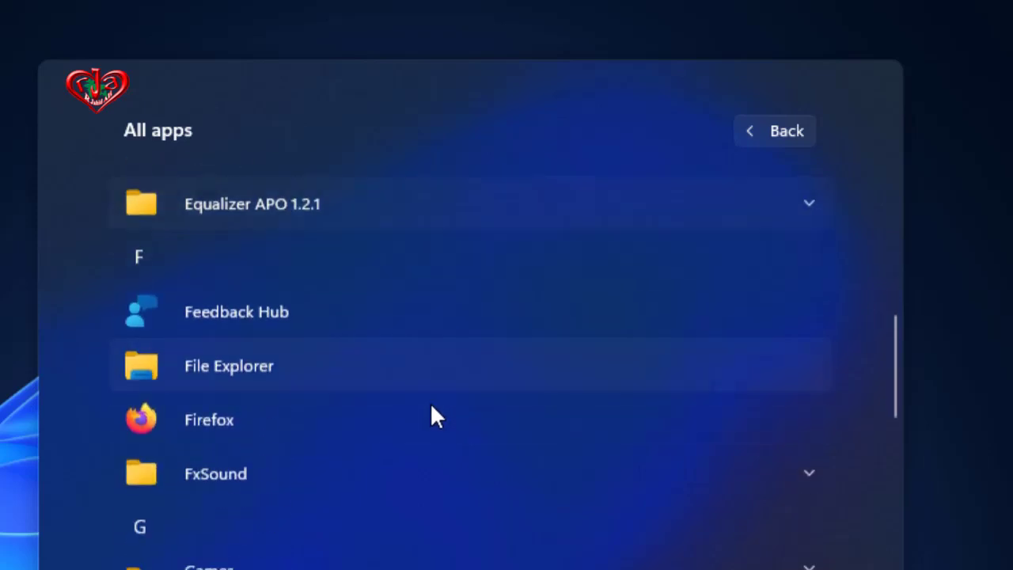
{"action": "scroll", "coordinate": [431, 408], "scroll_direction": "down", "scroll_amount": 1}
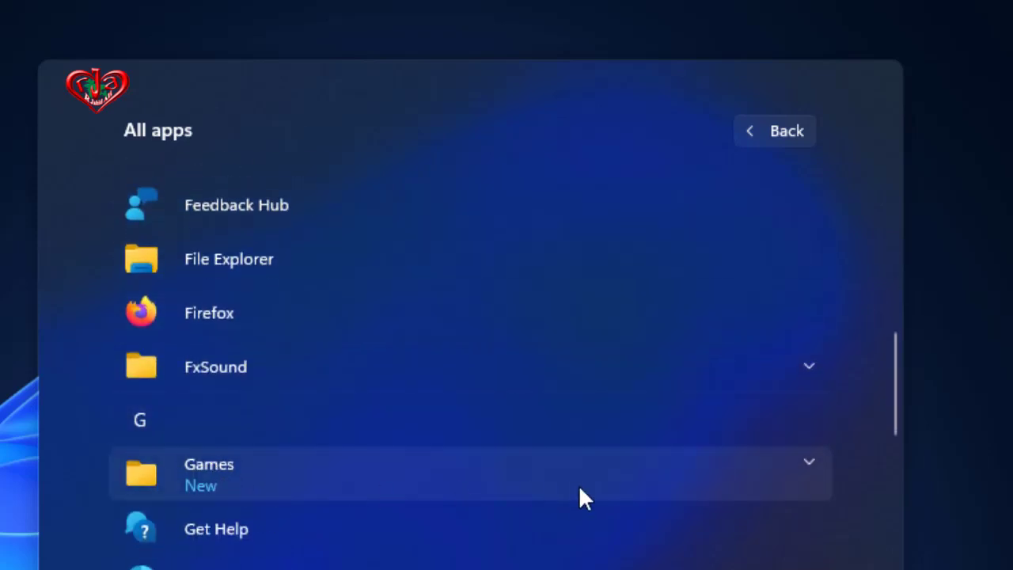
{"action": "left_click", "coordinate": [744, 475]}
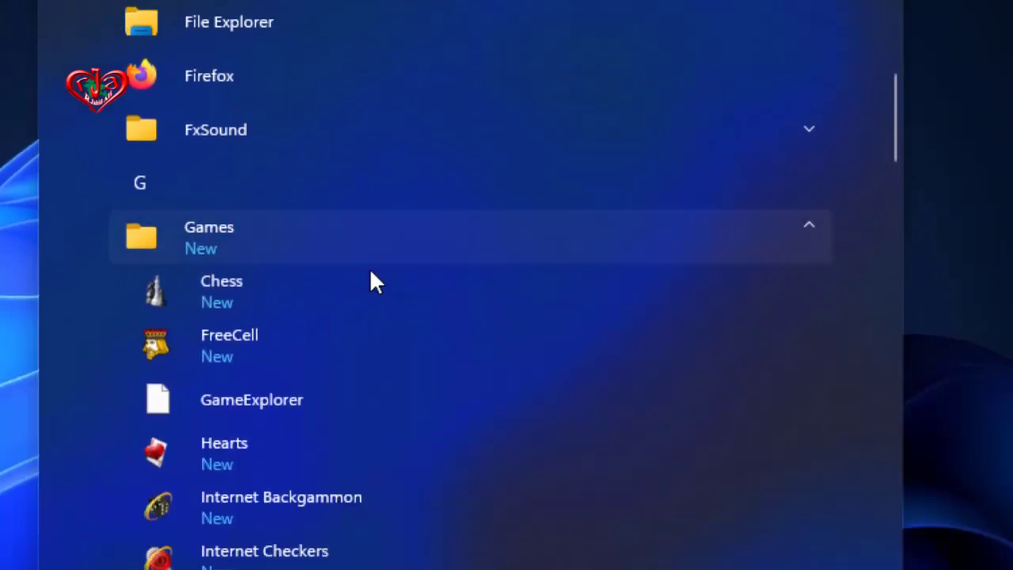
Step: Look through the installed games, launch Chess, and start a game at Beginner difficulty
{"action": "scroll", "coordinate": [249, 297], "scroll_direction": "down", "scroll_amount": 3}
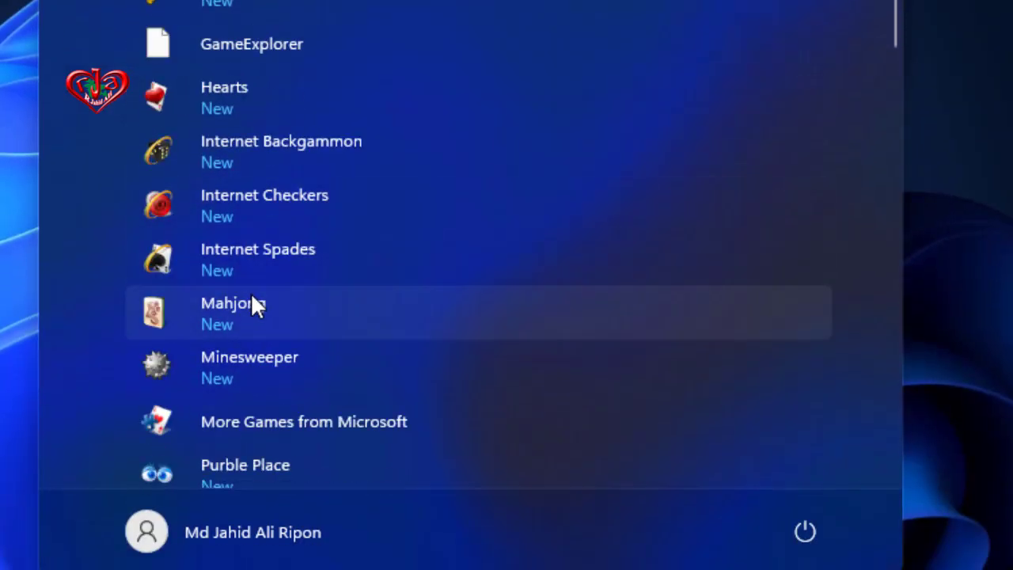
{"action": "scroll", "coordinate": [292, 427], "scroll_direction": "down", "scroll_amount": 5}
{"action": "scroll", "coordinate": [266, 316], "scroll_direction": "down", "scroll_amount": 1}
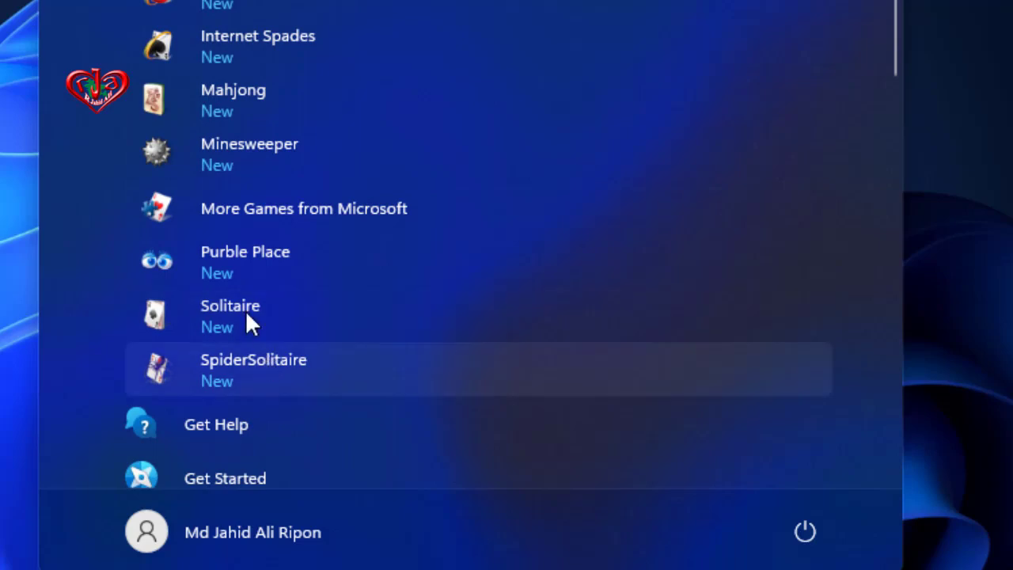
{"action": "scroll", "coordinate": [259, 47], "scroll_direction": "up", "scroll_amount": 5}
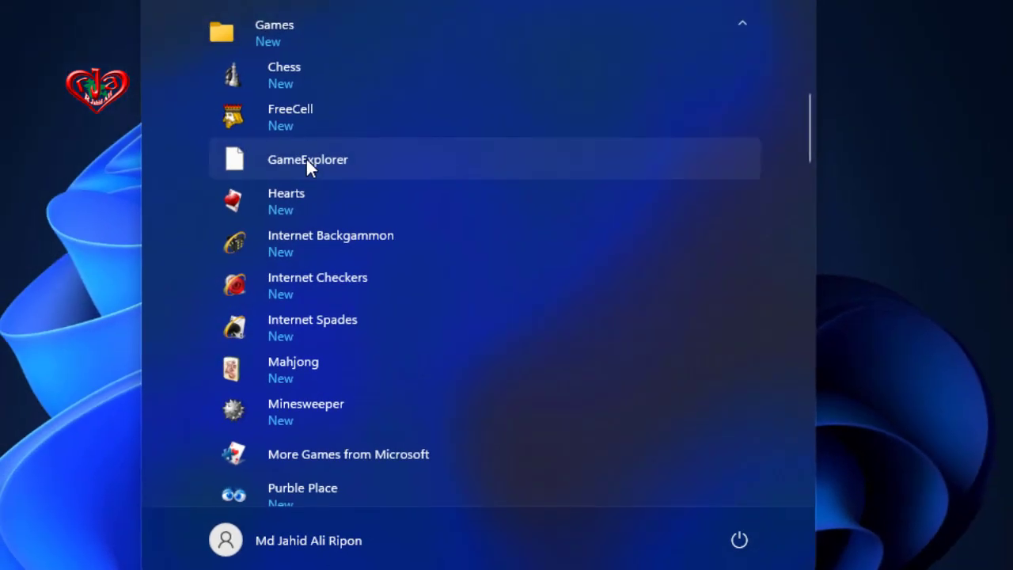
{"action": "left_click", "coordinate": [315, 71]}
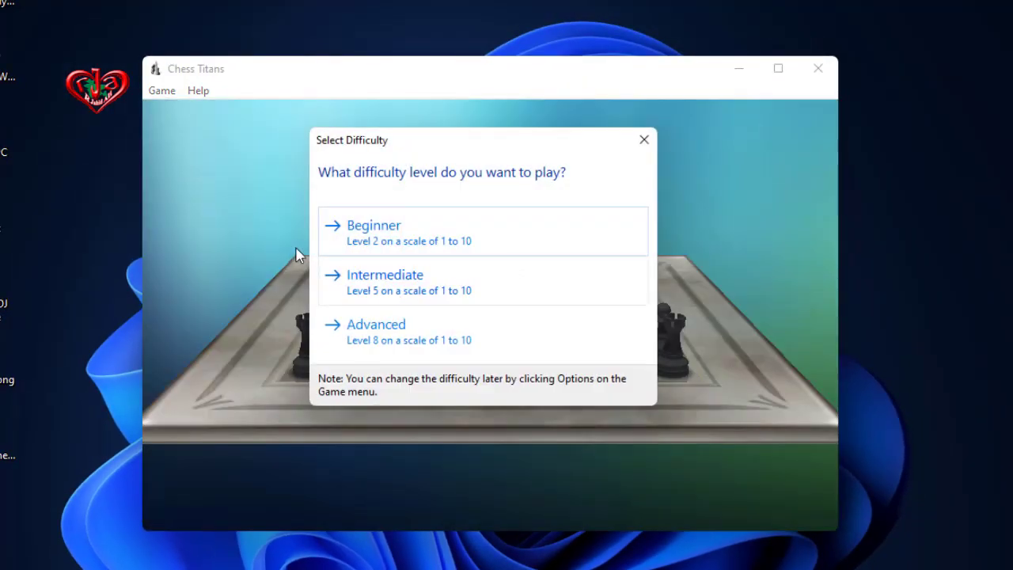
{"action": "left_click", "coordinate": [409, 241]}
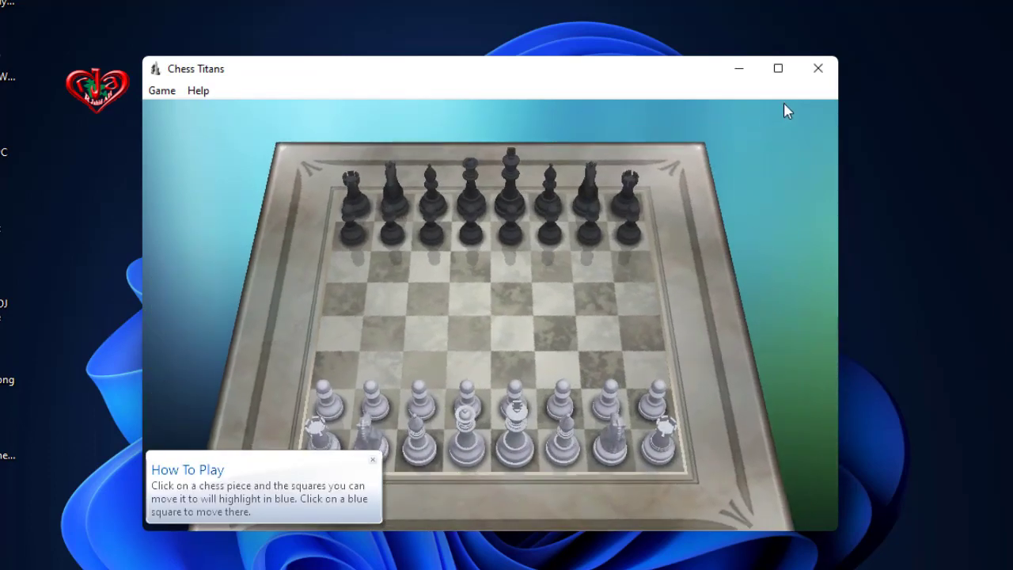
{"action": "mouse_move", "coordinate": [776, 74]}
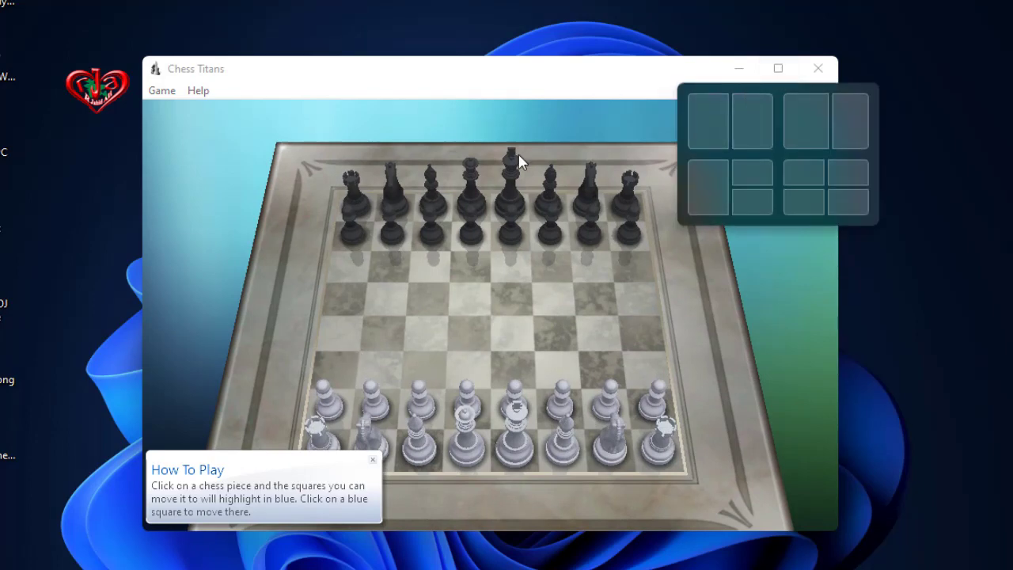
{"action": "left_click_drag", "start_coordinate": [479, 69], "coordinate": [479, 74]}
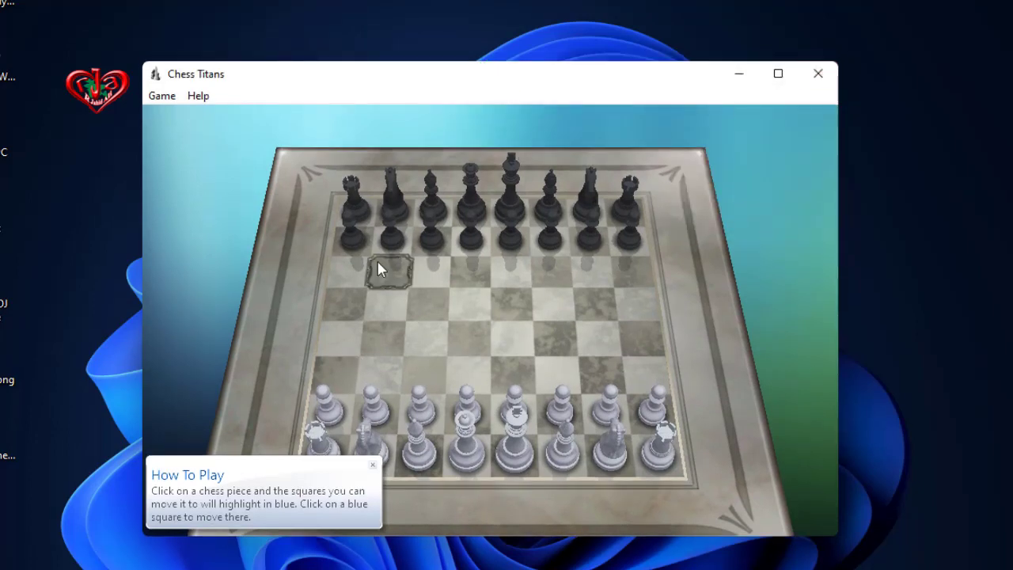
Step: Test the chess game by advancing White's pawns to d4, e4 and f3, and recapturing on f3 with the g-pawn
{"action": "left_click", "coordinate": [467, 412]}
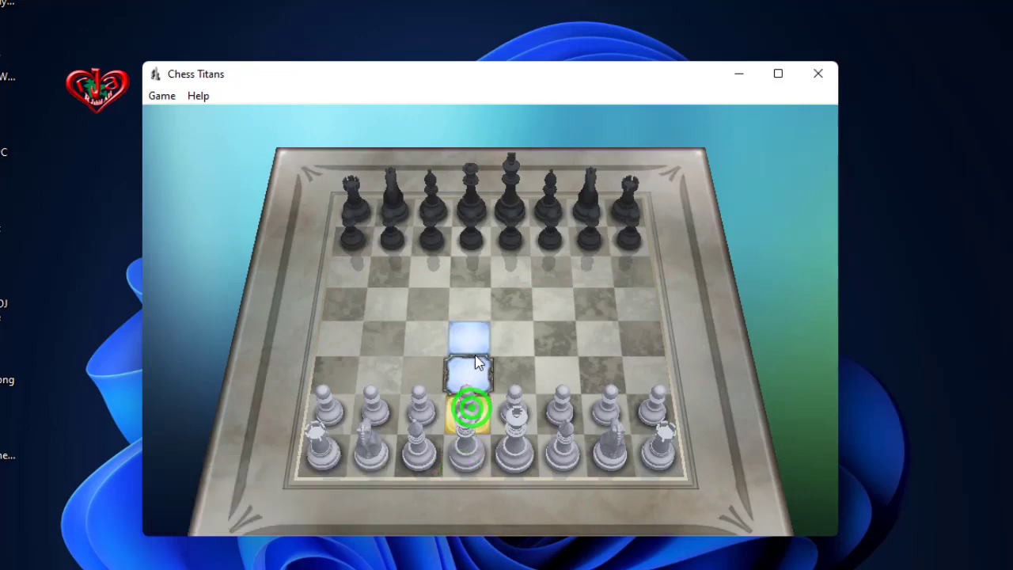
{"action": "left_click", "coordinate": [475, 338]}
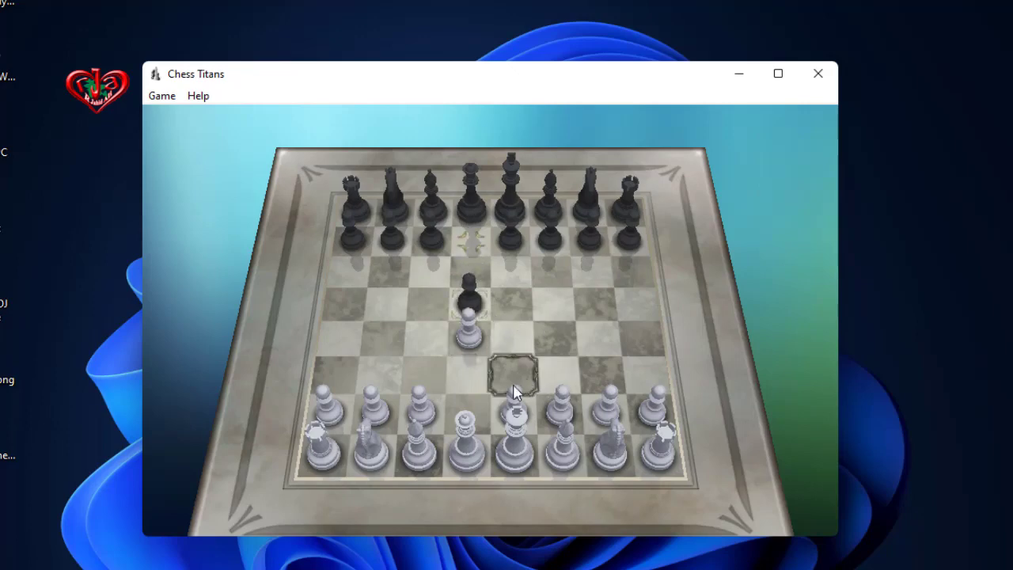
{"action": "left_click", "coordinate": [515, 411]}
{"action": "left_click", "coordinate": [514, 336]}
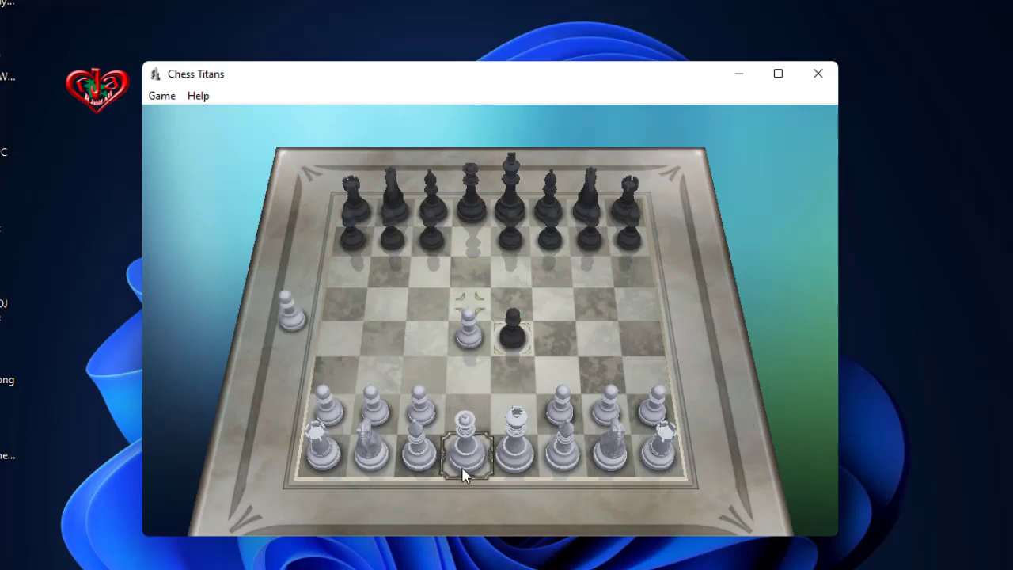
{"action": "left_click", "coordinate": [419, 450]}
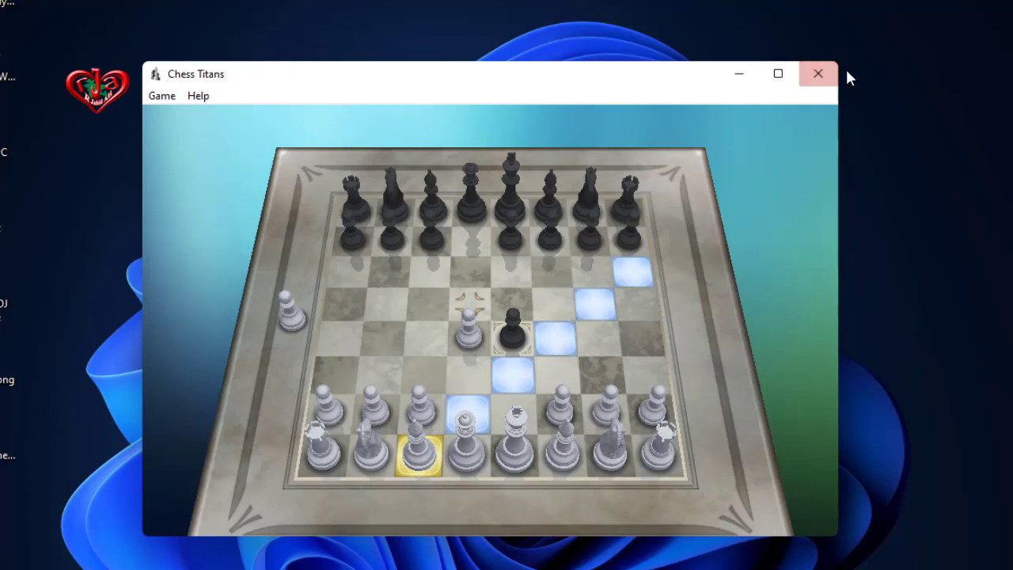
{"action": "left_click", "coordinate": [562, 427]}
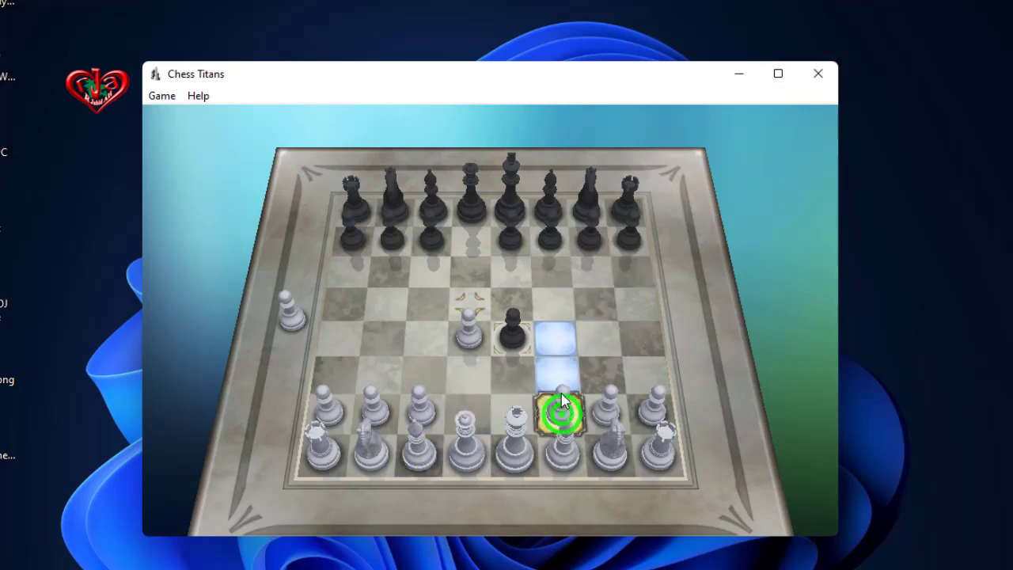
{"action": "left_click", "coordinate": [556, 376]}
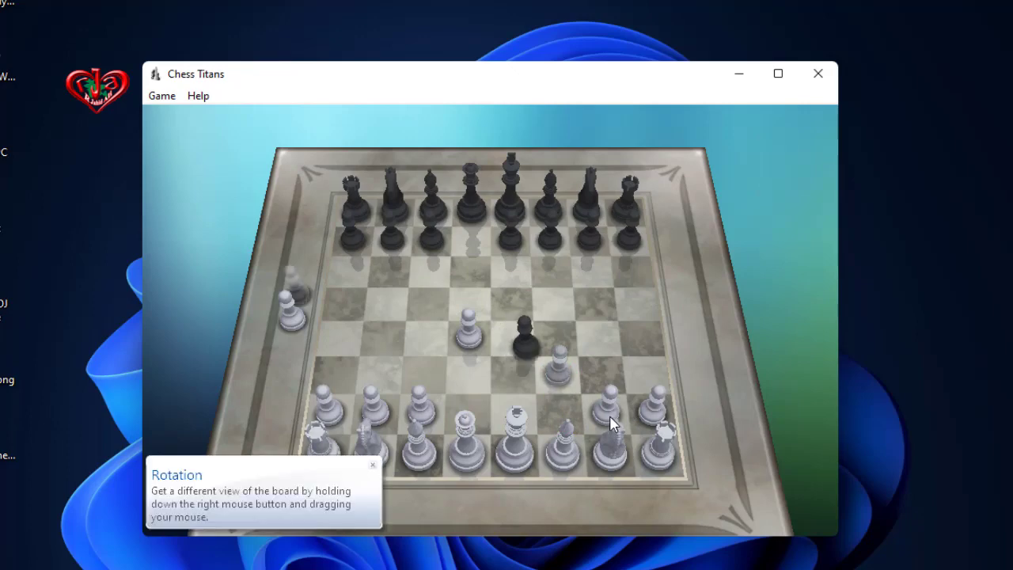
{"action": "left_click", "coordinate": [607, 420]}
{"action": "left_click", "coordinate": [570, 384]}
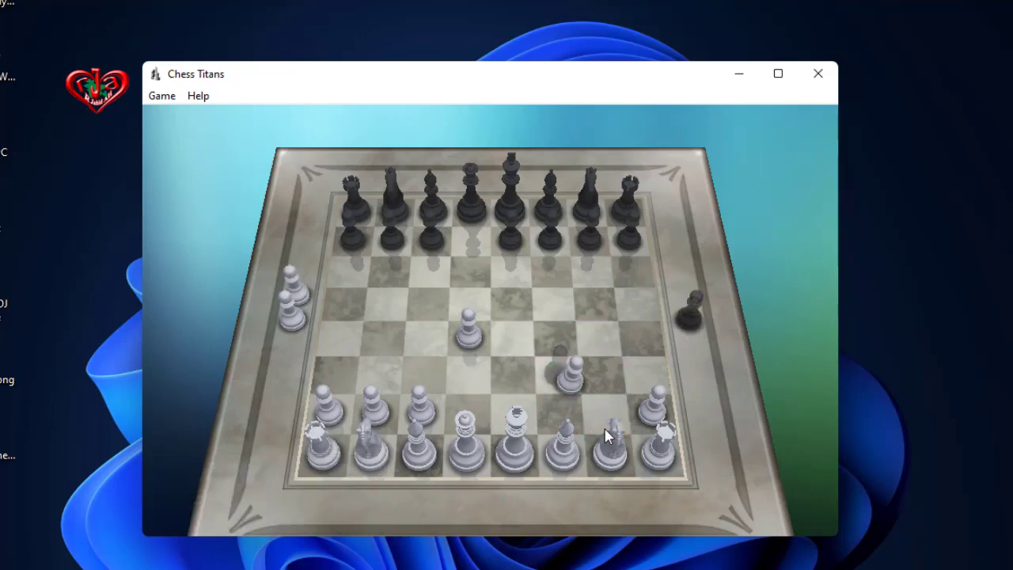
Step: Exit Chess Titans without saving the game in progress
{"action": "left_click", "coordinate": [818, 73]}
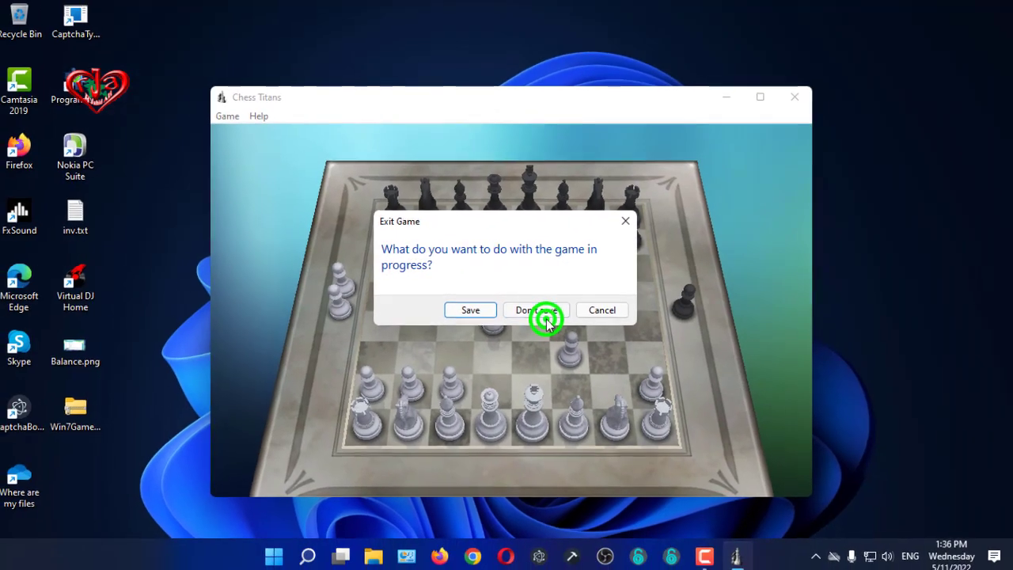
{"action": "left_click", "coordinate": [524, 320]}
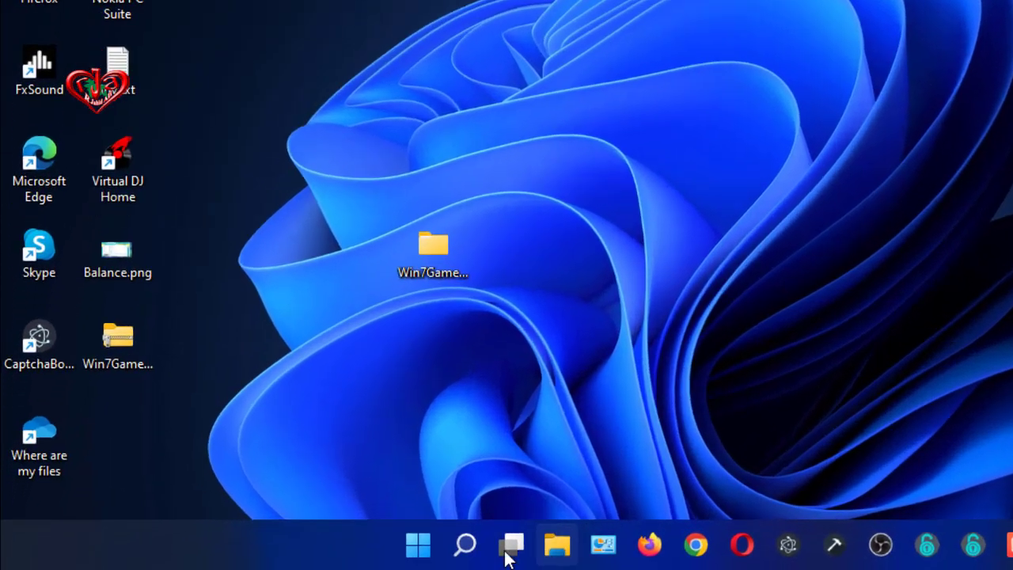
Step: Expand the Games folder in the Start menu's full app list again, look through its games, and launch Solitaire
{"action": "left_click", "coordinate": [295, 552]}
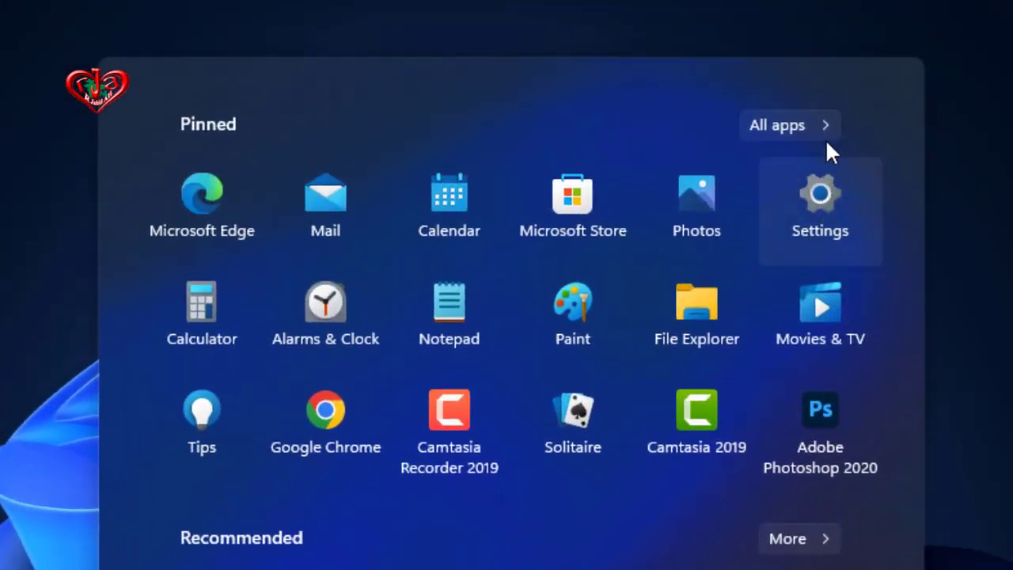
{"action": "left_click", "coordinate": [827, 123]}
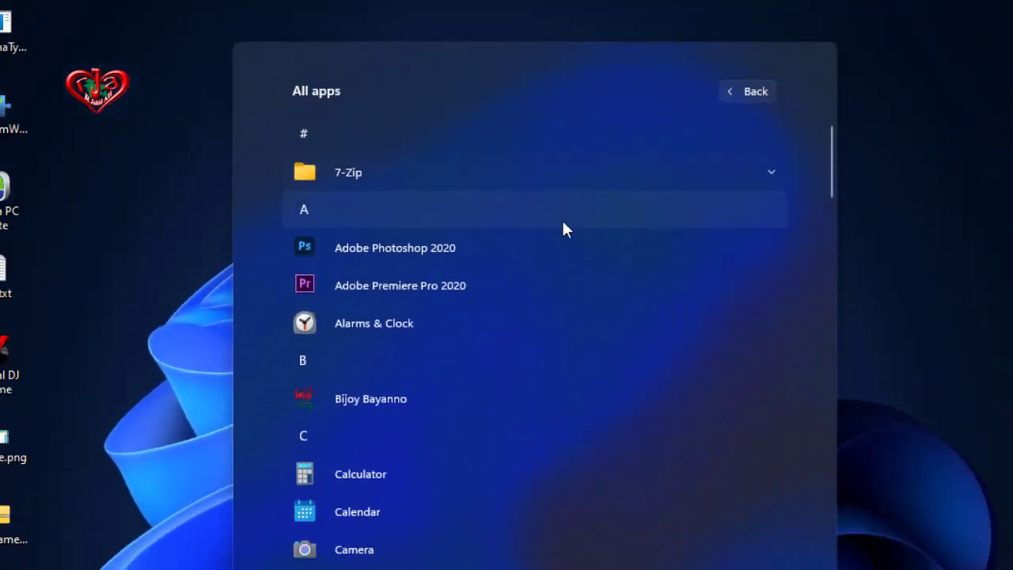
{"action": "scroll", "coordinate": [614, 271], "scroll_direction": "down", "scroll_amount": 8}
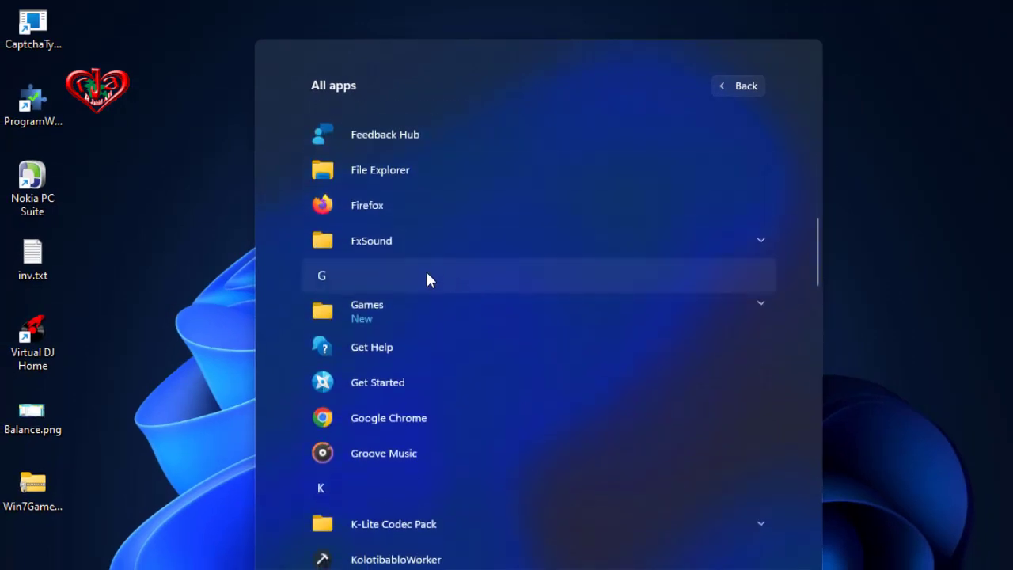
{"action": "left_click", "coordinate": [386, 312]}
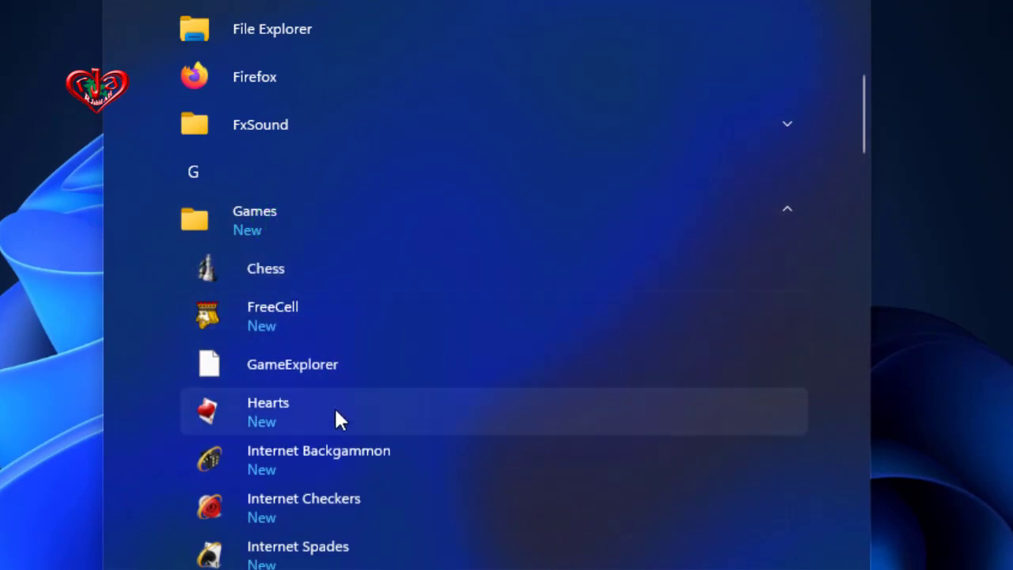
{"action": "scroll", "coordinate": [472, 415], "scroll_direction": "down", "scroll_amount": 2}
{"action": "scroll", "coordinate": [467, 419], "scroll_direction": "down", "scroll_amount": 5}
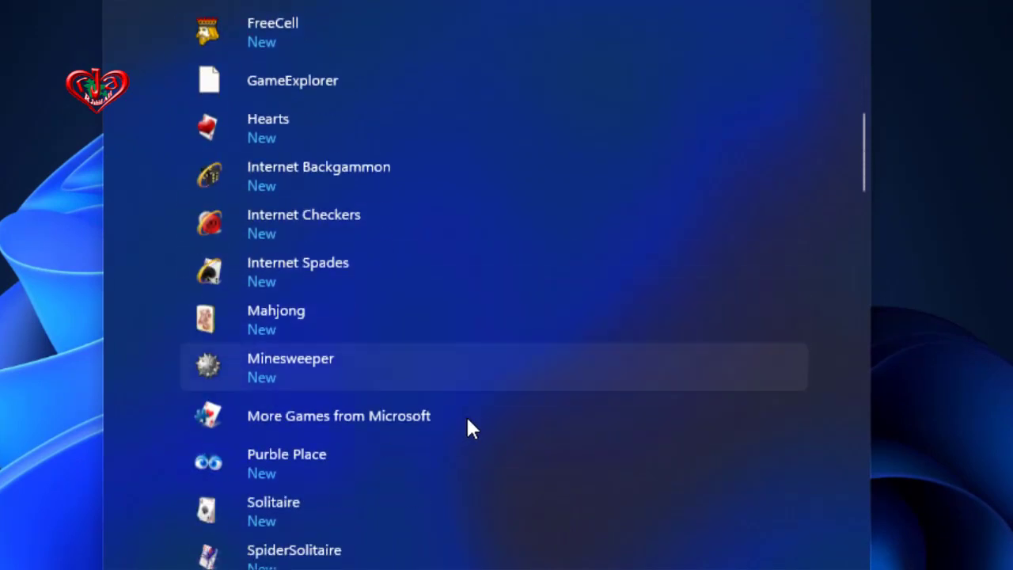
{"action": "scroll", "coordinate": [476, 392], "scroll_direction": "up", "scroll_amount": 2}
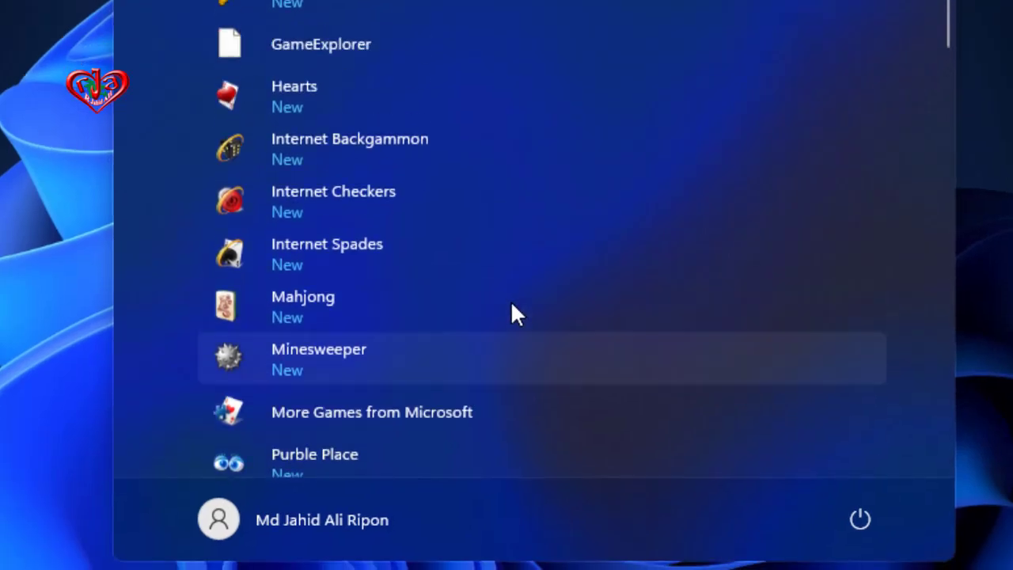
{"action": "scroll", "coordinate": [476, 394], "scroll_direction": "down", "scroll_amount": 4}
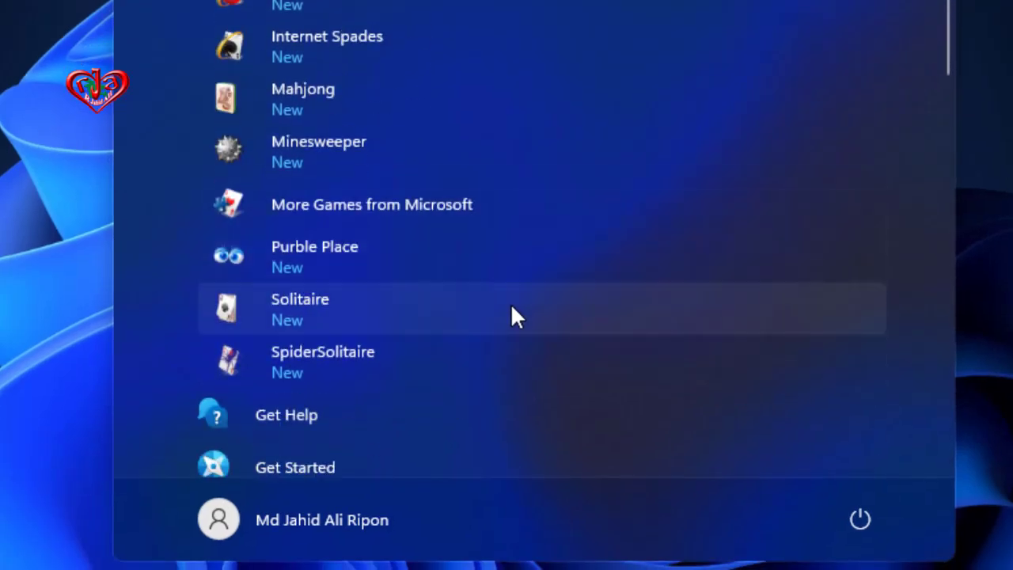
{"action": "left_click", "coordinate": [325, 313]}
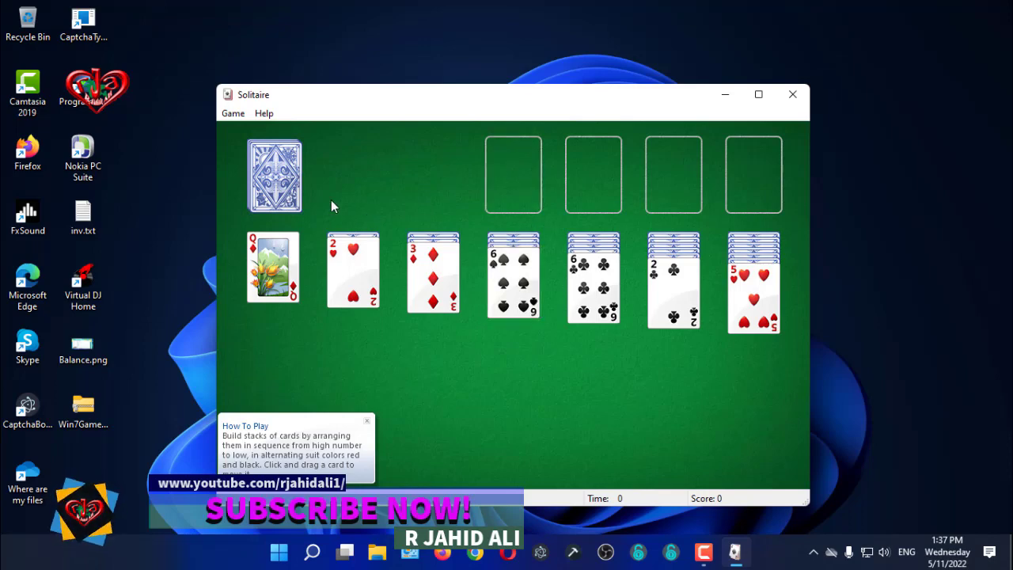
Step: Deal cards from the stock and move the ace of diamonds and the ace of clubs to the first two foundations
{"action": "left_click", "coordinate": [287, 183]}
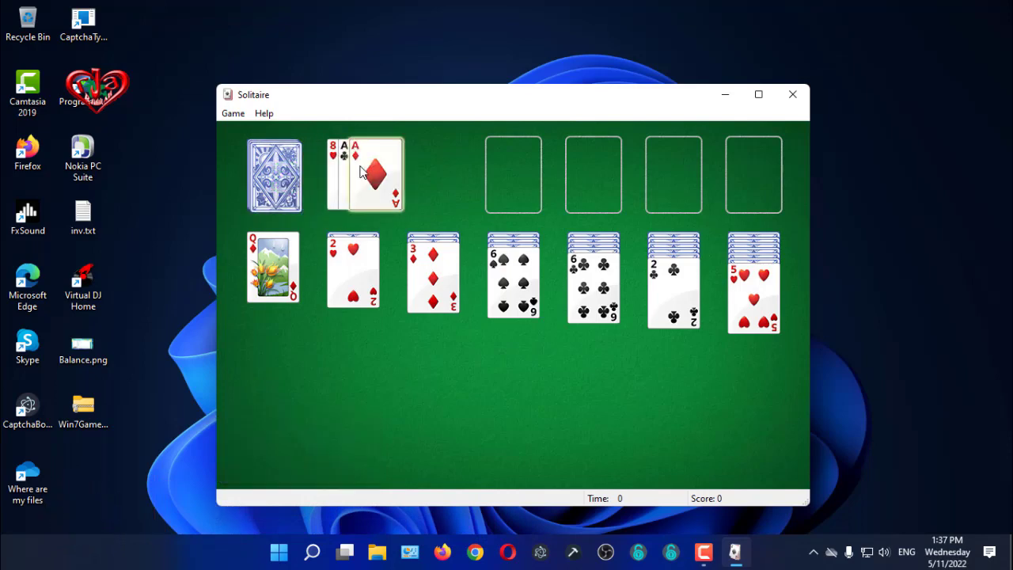
{"action": "left_click", "coordinate": [360, 172]}
{"action": "left_click", "coordinate": [502, 165]}
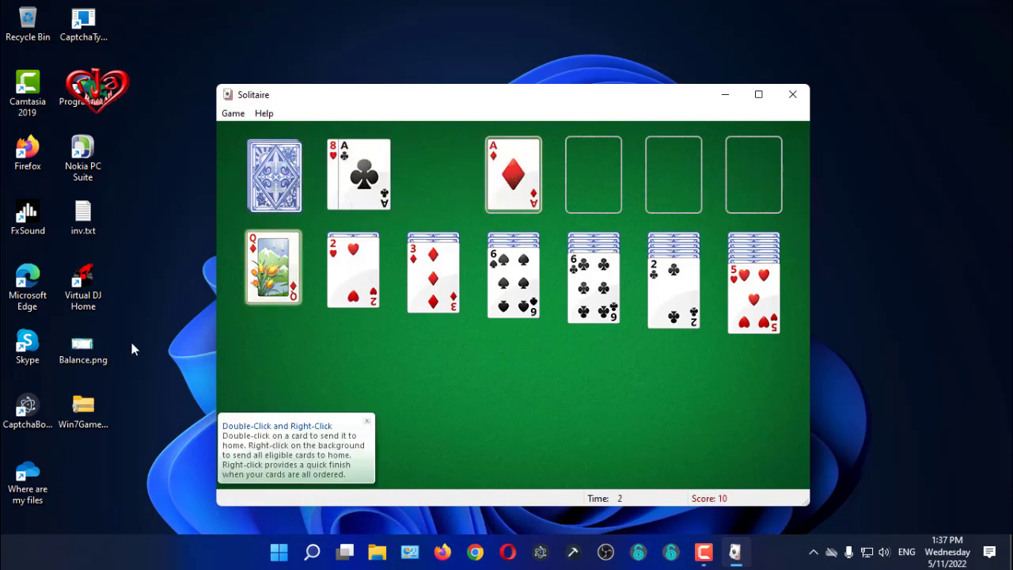
{"action": "left_click", "coordinate": [365, 183]}
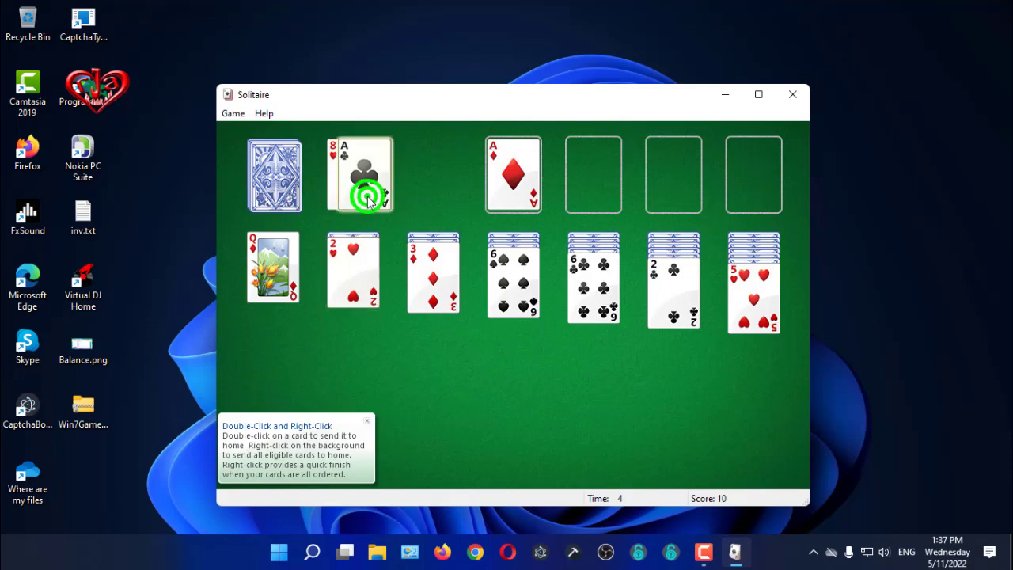
{"action": "left_click", "coordinate": [602, 174]}
Step: Move the 2 of clubs from the sixth column onto the ace of clubs in the foundation
{"action": "left_click", "coordinate": [352, 186]}
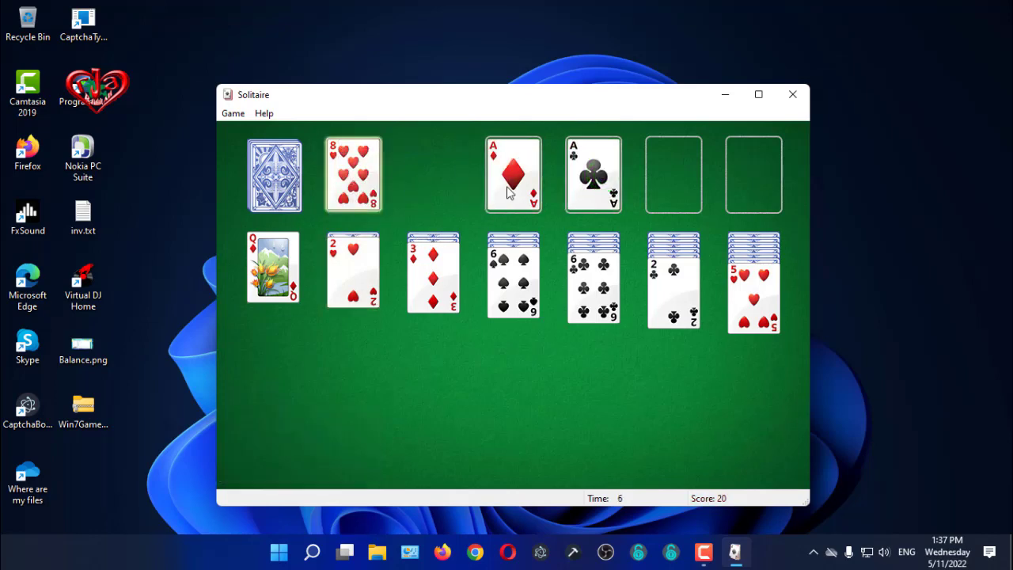
{"action": "left_click", "coordinate": [374, 284]}
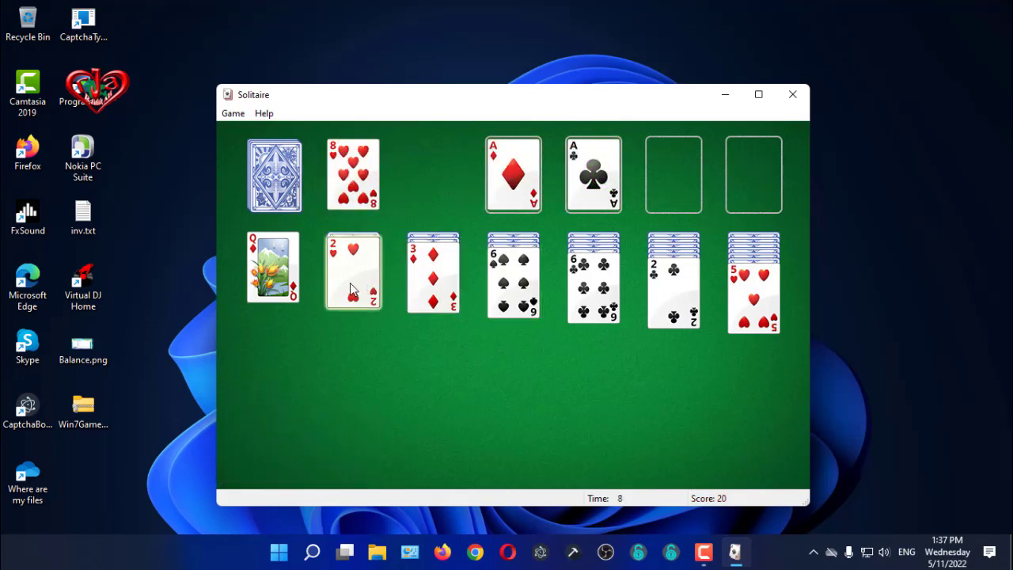
{"action": "left_click", "coordinate": [433, 281]}
{"action": "left_click", "coordinate": [650, 293]}
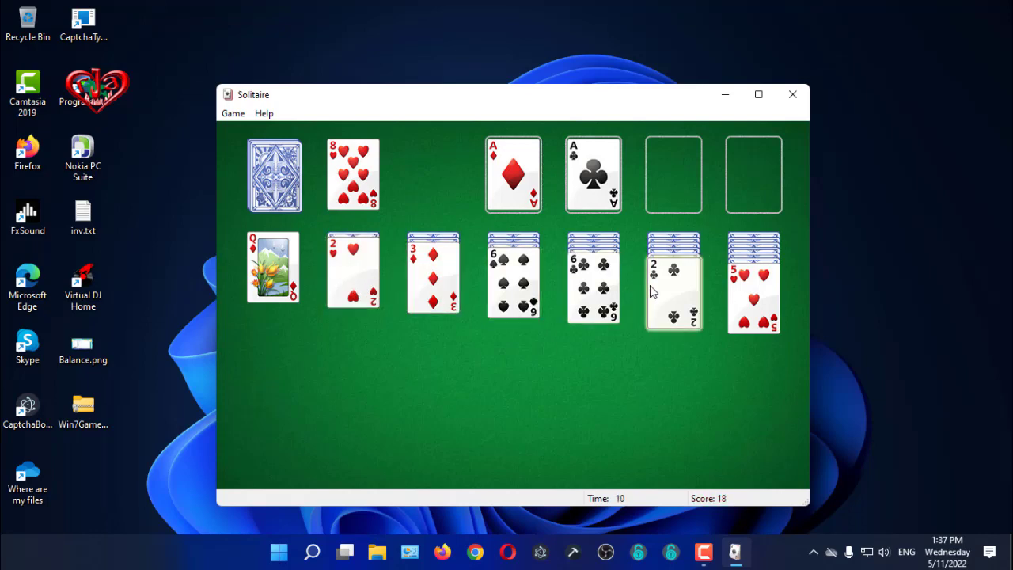
{"action": "left_click", "coordinate": [672, 291]}
{"action": "left_click", "coordinate": [593, 170]}
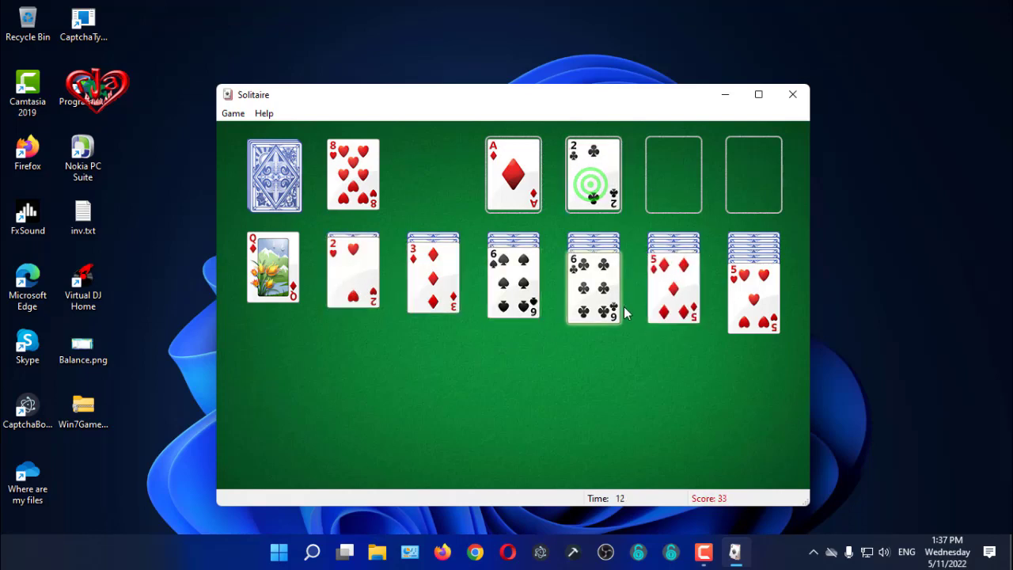
Step: Try moving the ace of diamonds onto the 2 of clubs, and the 5 of diamonds onto the 5 of hearts
{"action": "left_click", "coordinate": [672, 285]}
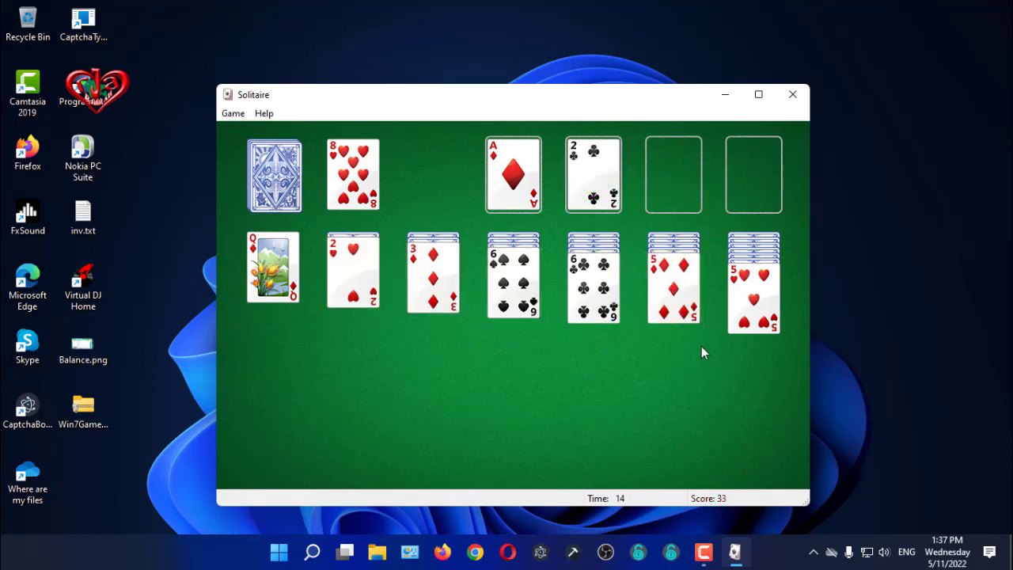
{"action": "left_click", "coordinate": [411, 287]}
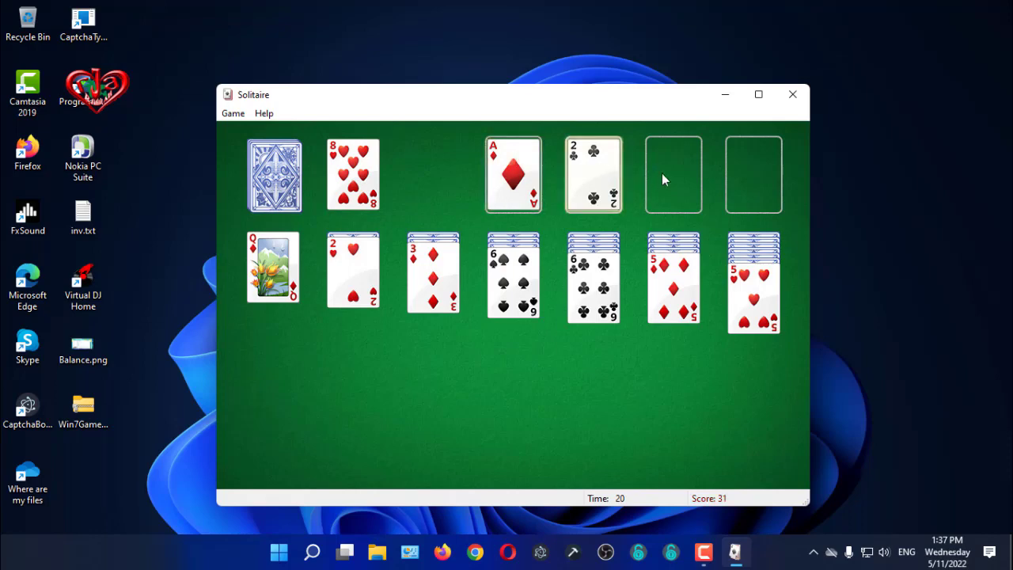
{"action": "left_click", "coordinate": [529, 181]}
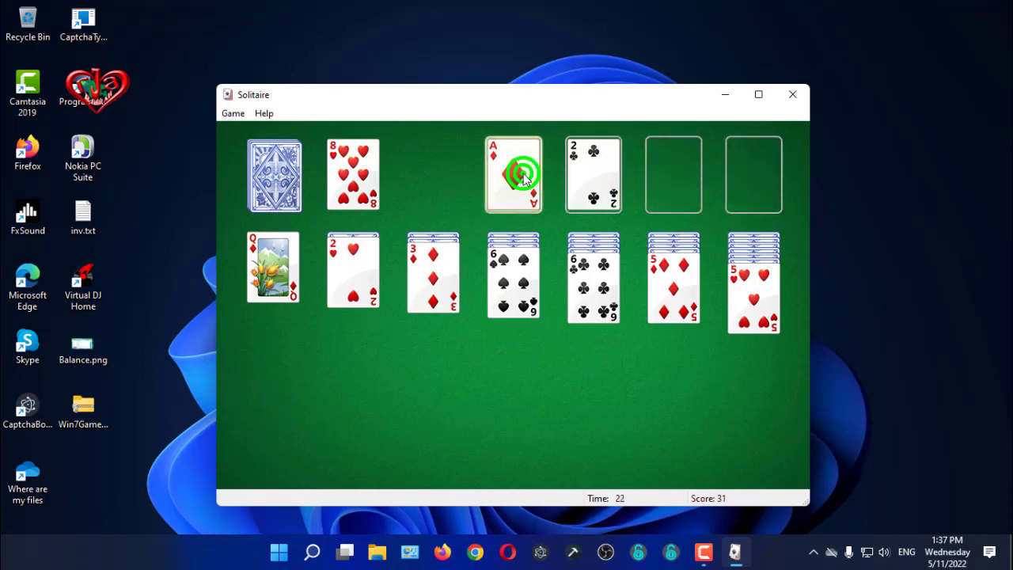
{"action": "left_click", "coordinate": [599, 163]}
{"action": "left_click", "coordinate": [678, 297]}
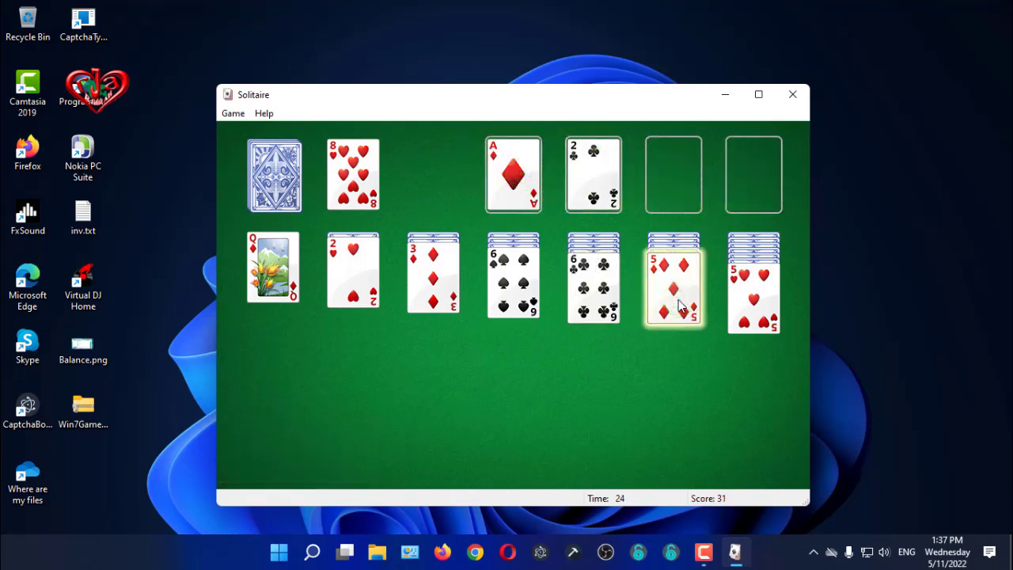
{"action": "left_click", "coordinate": [753, 285]}
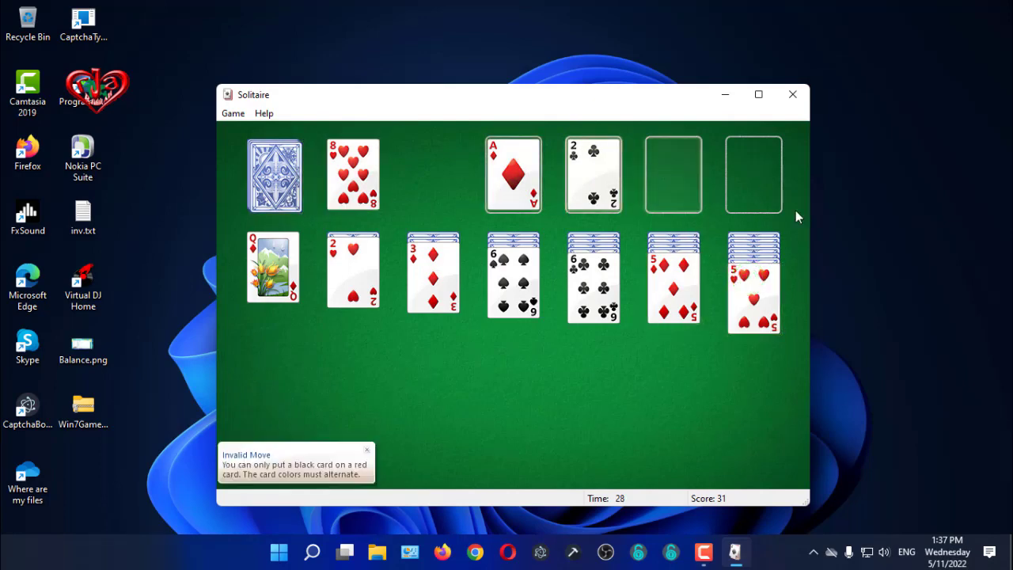
Step: Exit Solitaire without saving the game in progress
{"action": "left_click", "coordinate": [794, 92]}
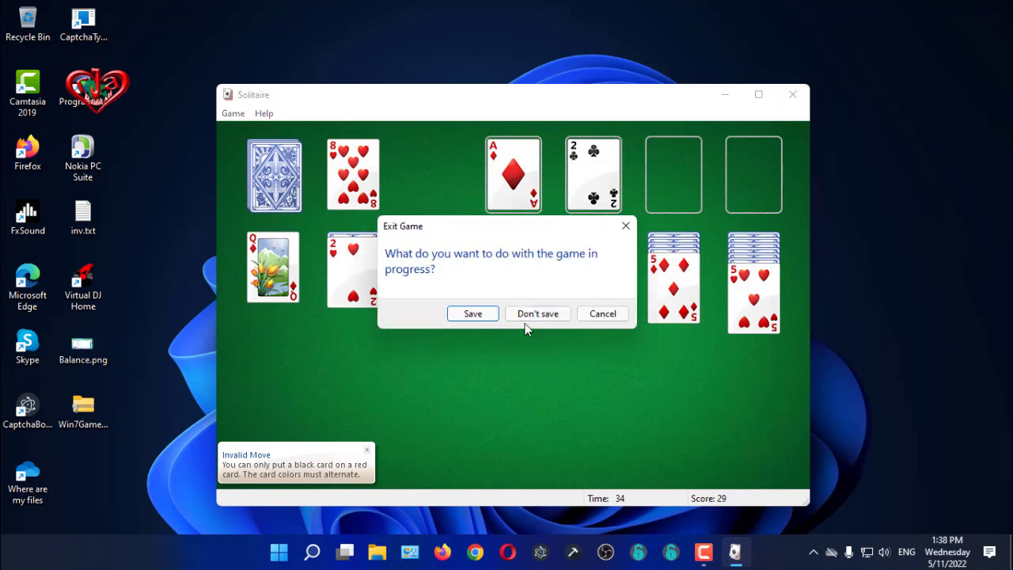
{"action": "left_click", "coordinate": [536, 315]}
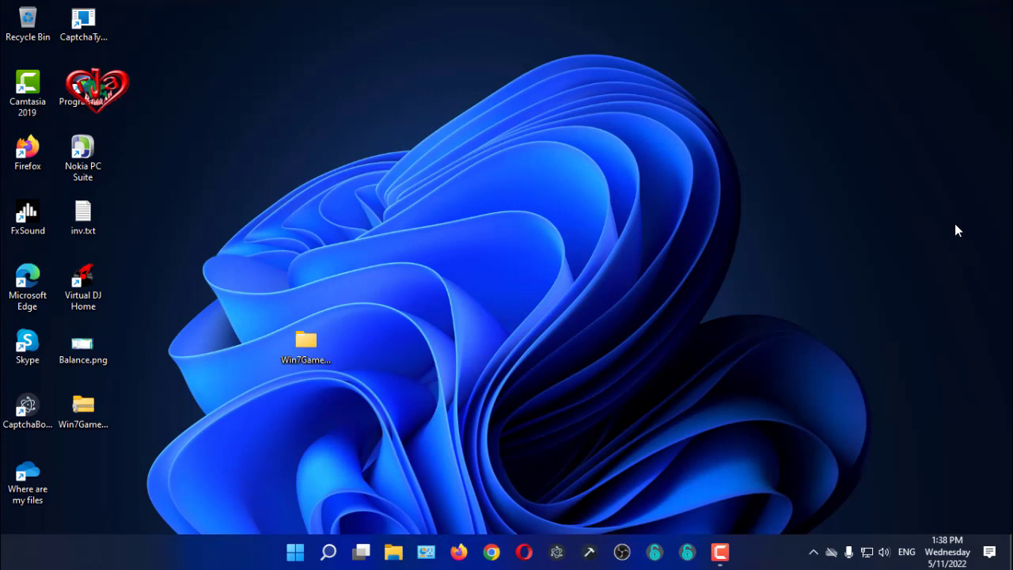